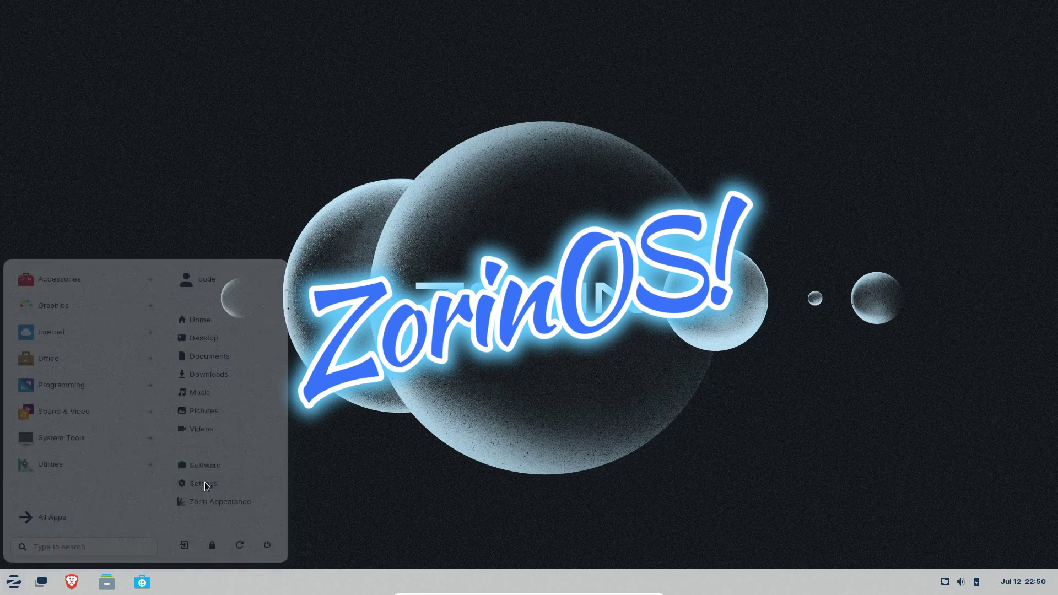
- View the About page in Settings, start and cancel an update check, then close Settings
left_click(204, 483)
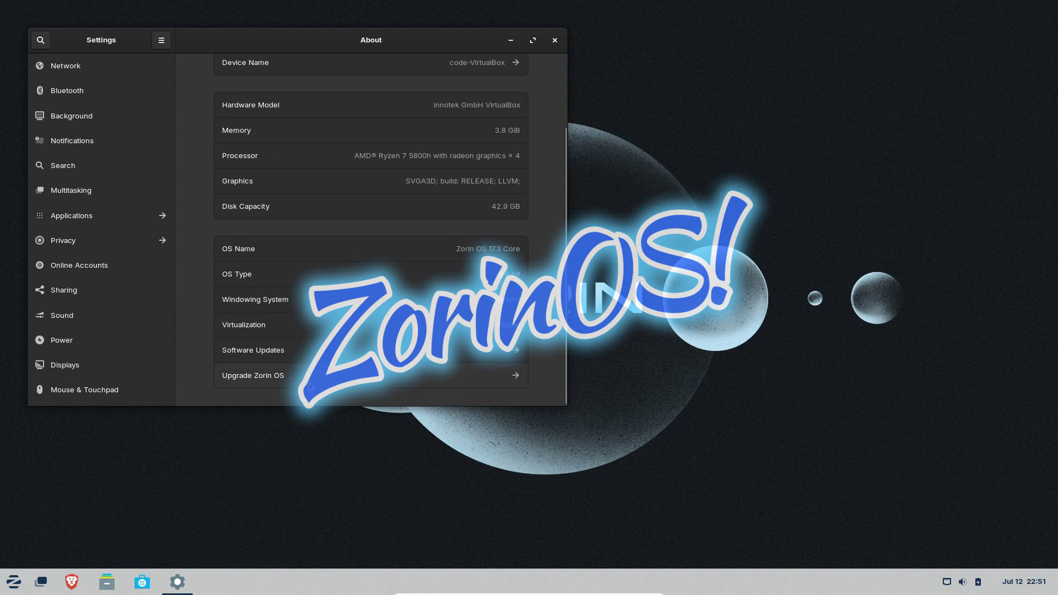
left_click(313, 355)
scroll(325, 354, "up", 3)
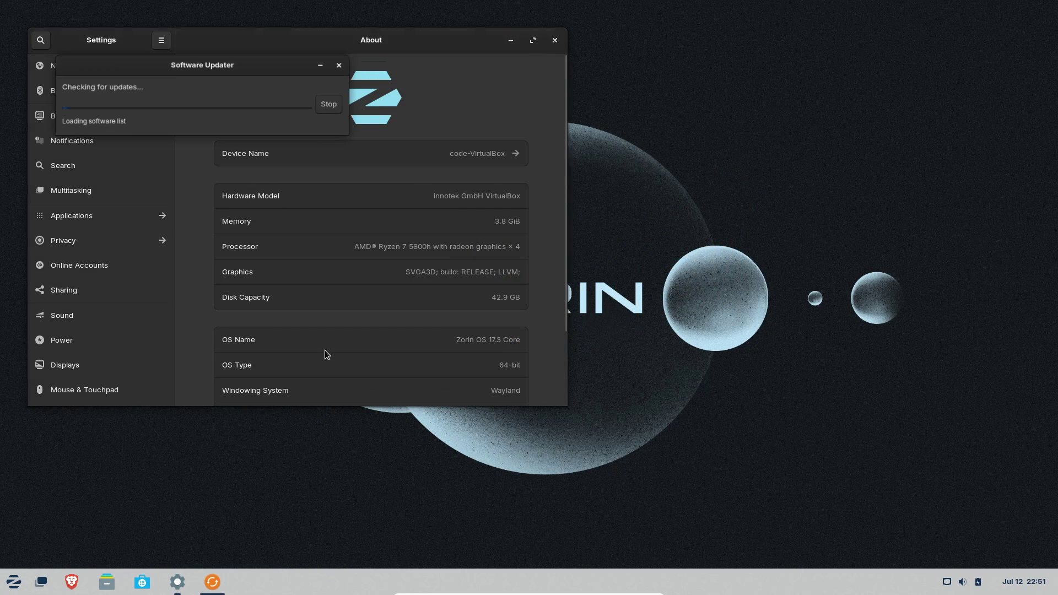
left_click(325, 108)
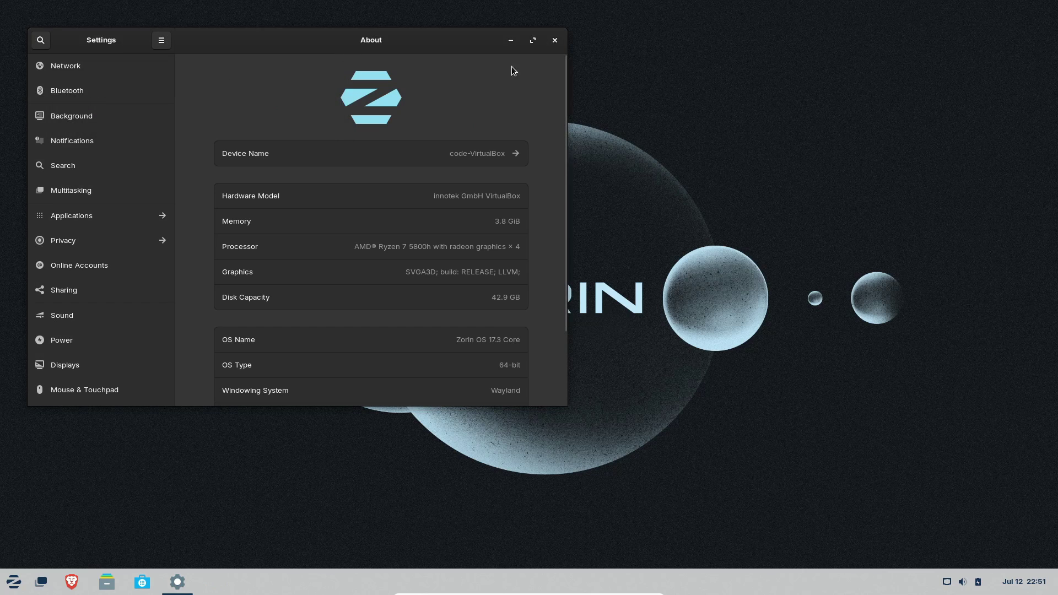
left_click(555, 40)
- Launch Terminal by searching 'termin' in the Zorin menu
left_click(14, 581)
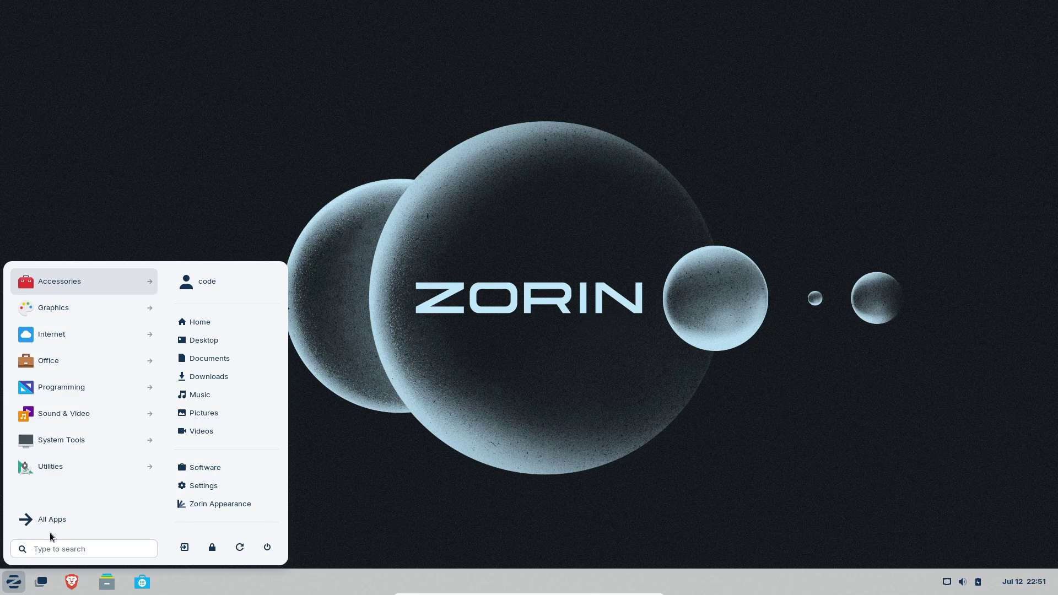
left_click(72, 542)
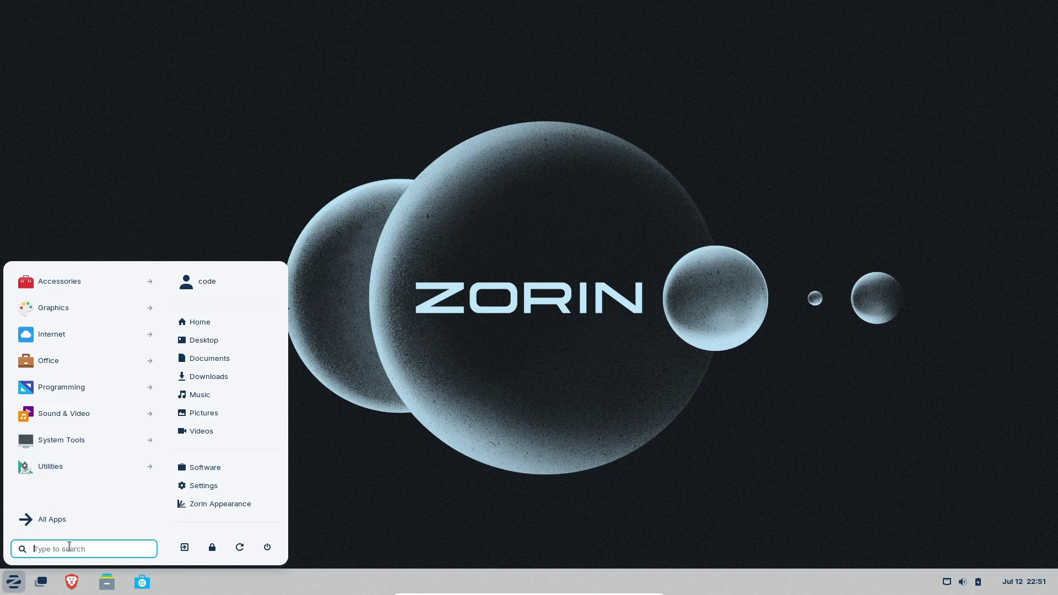
type("termin")
key("Return")
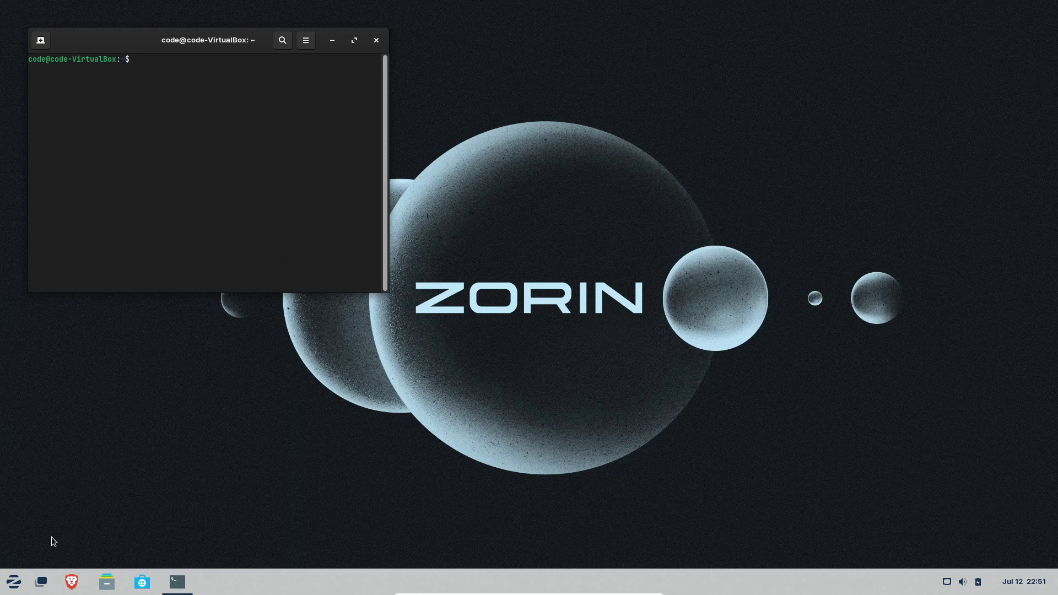
- Run neofetch and highlight the OS, Shell, Resolution and DE lines of its output
type("neofetch")
key("Return")
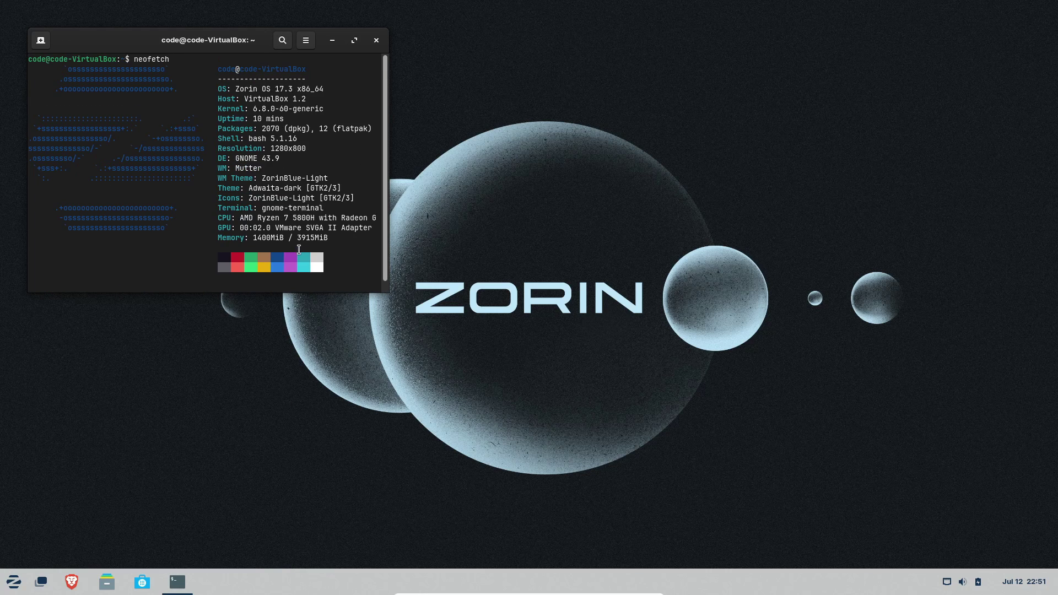
left_click_drag(338, 85, 180, 83)
left_click_drag(205, 138, 381, 159)
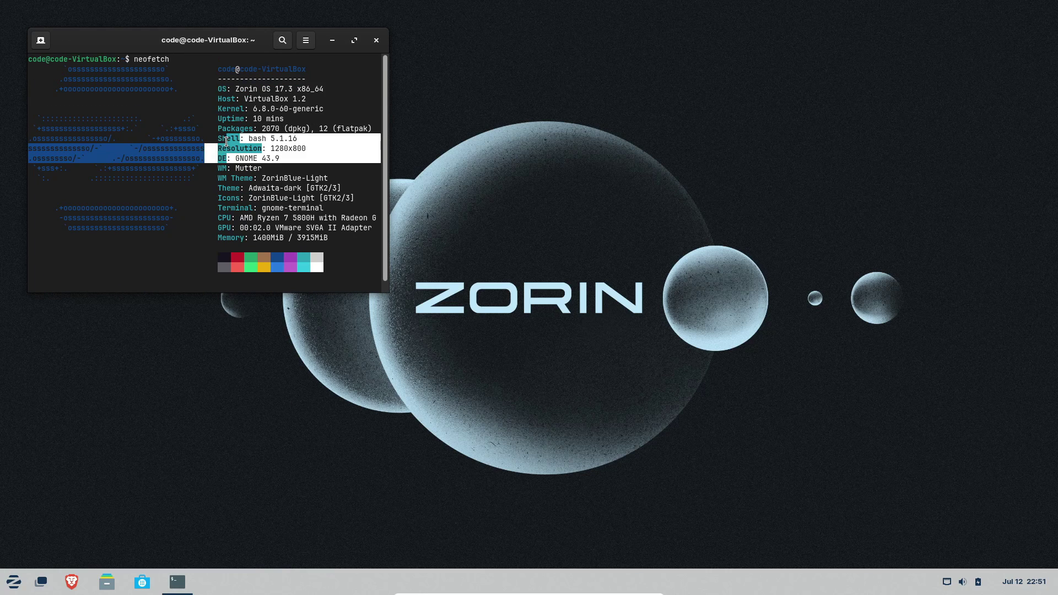
left_click(380, 45)
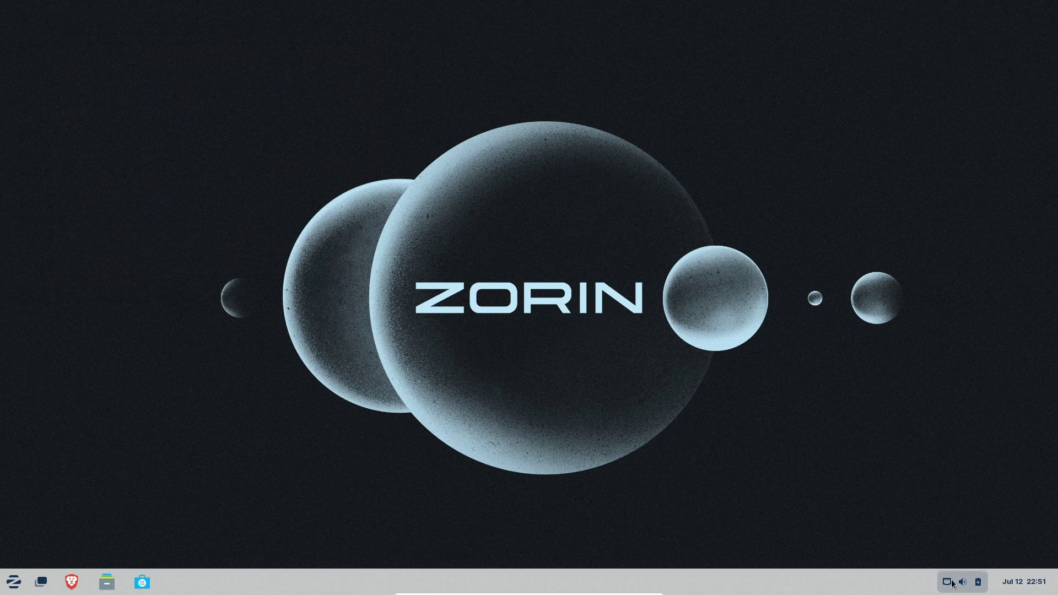
left_click(1010, 588)
left_click(1015, 588)
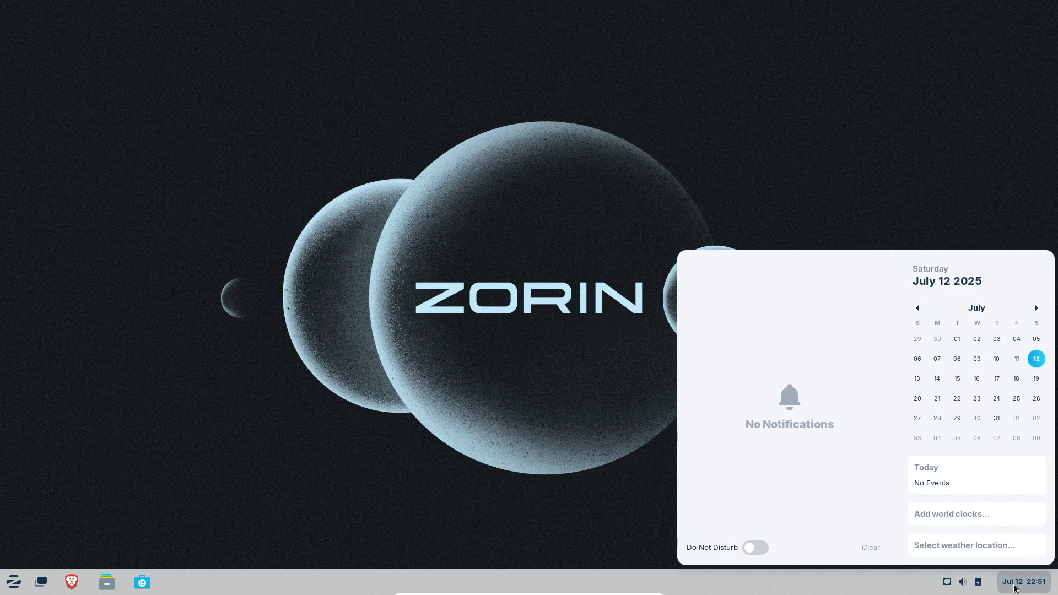
left_click(998, 583)
left_click(13, 582)
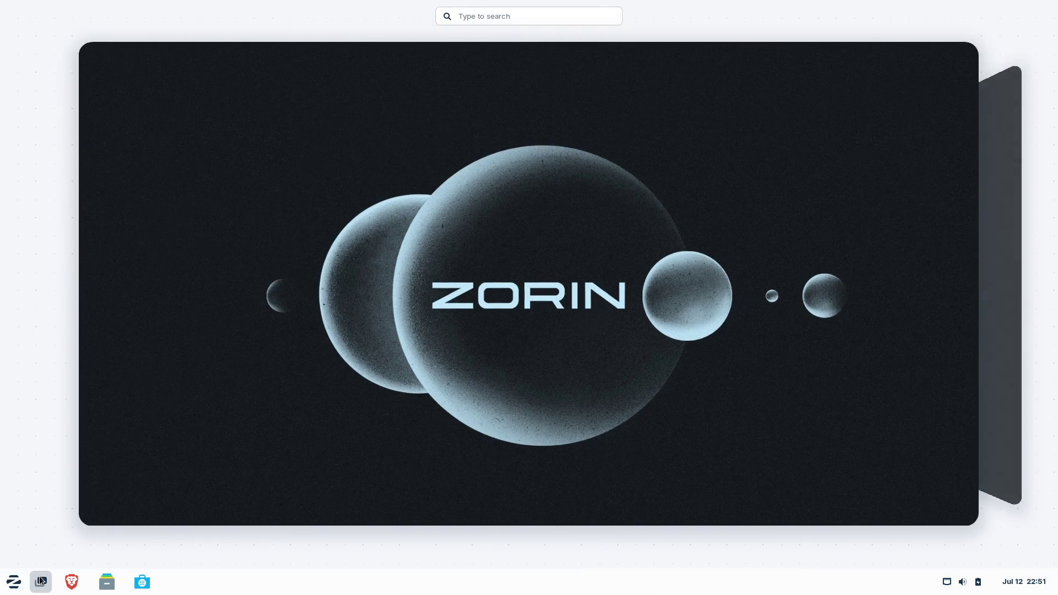
scroll(347, 422, "down", 1)
scroll(349, 422, "up", 1)
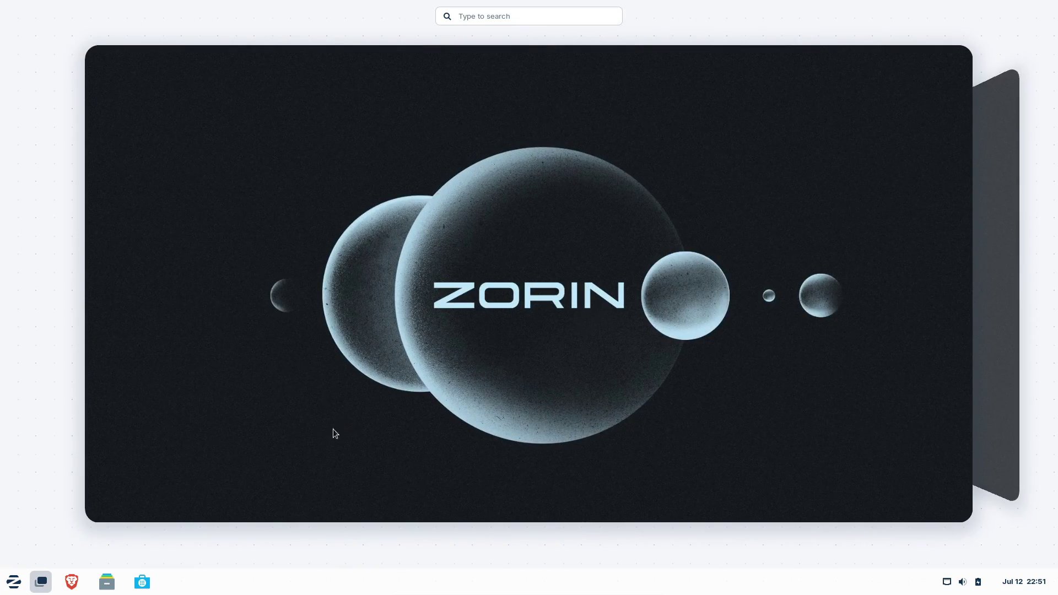
left_click(167, 467)
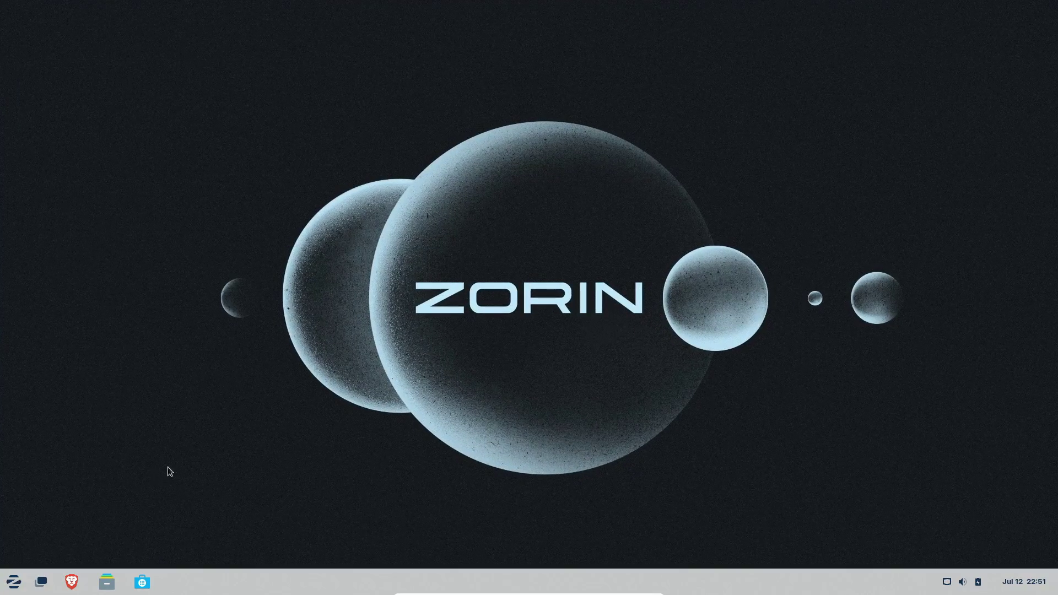
left_click(11, 584)
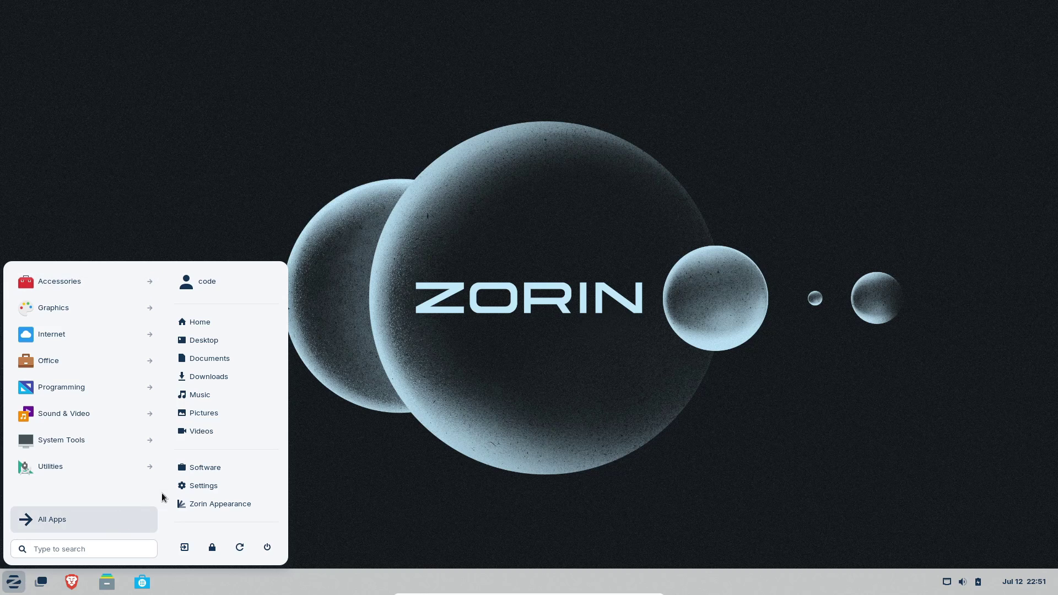
left_click(61, 281)
left_click(56, 518)
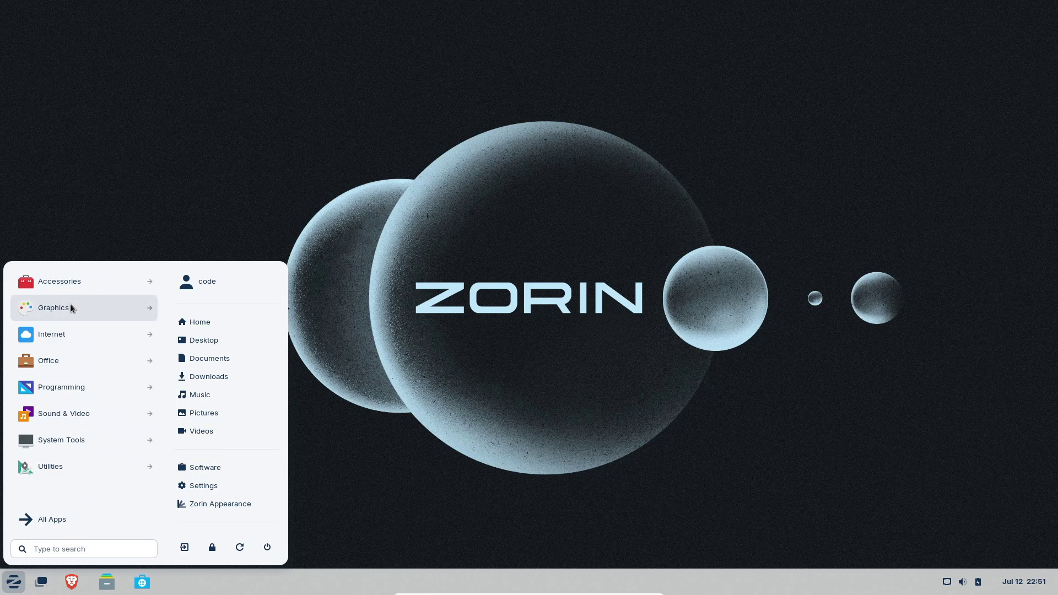
left_click(70, 307)
left_click(52, 519)
left_click(56, 325)
left_click(56, 519)
left_click(55, 360)
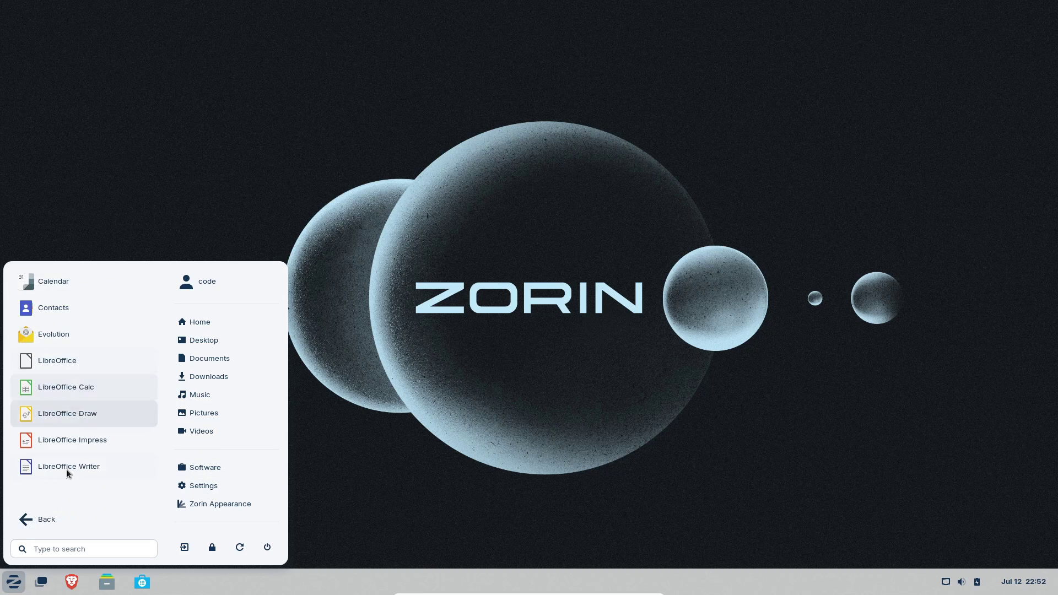
left_click(55, 518)
left_click(78, 389)
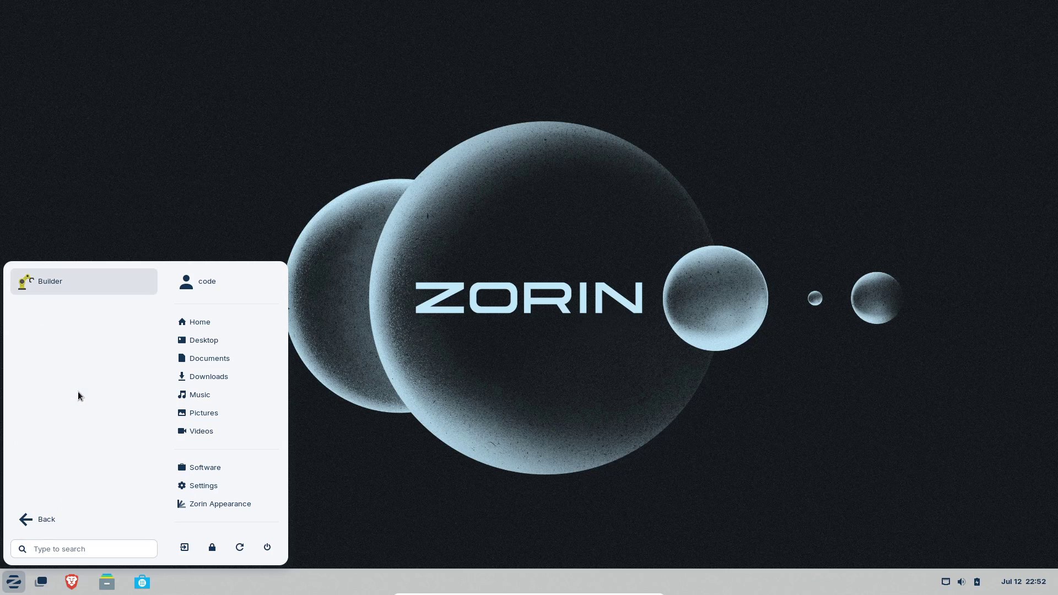
left_click(67, 524)
left_click(91, 440)
left_click(78, 521)
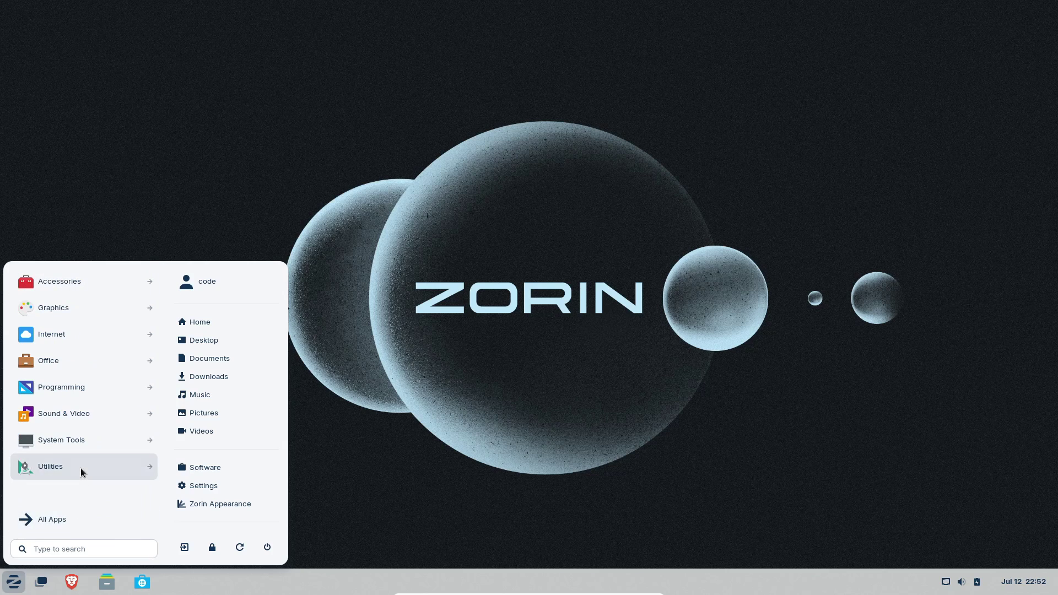
left_click(81, 468)
scroll(93, 444, "down", 5)
left_click(67, 521)
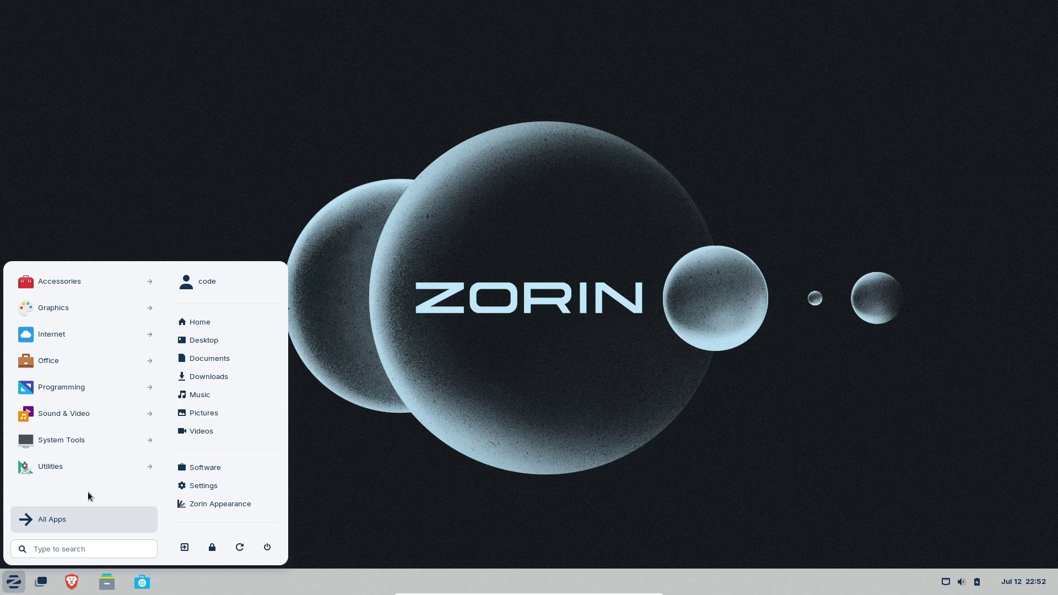
left_click(73, 516)
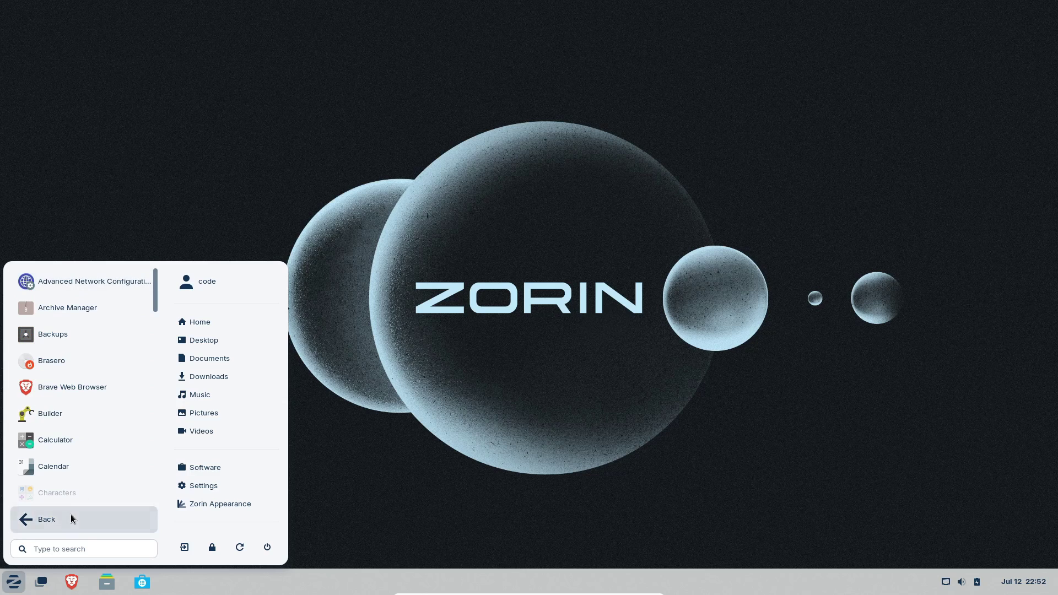
left_click(71, 518)
left_click(357, 468)
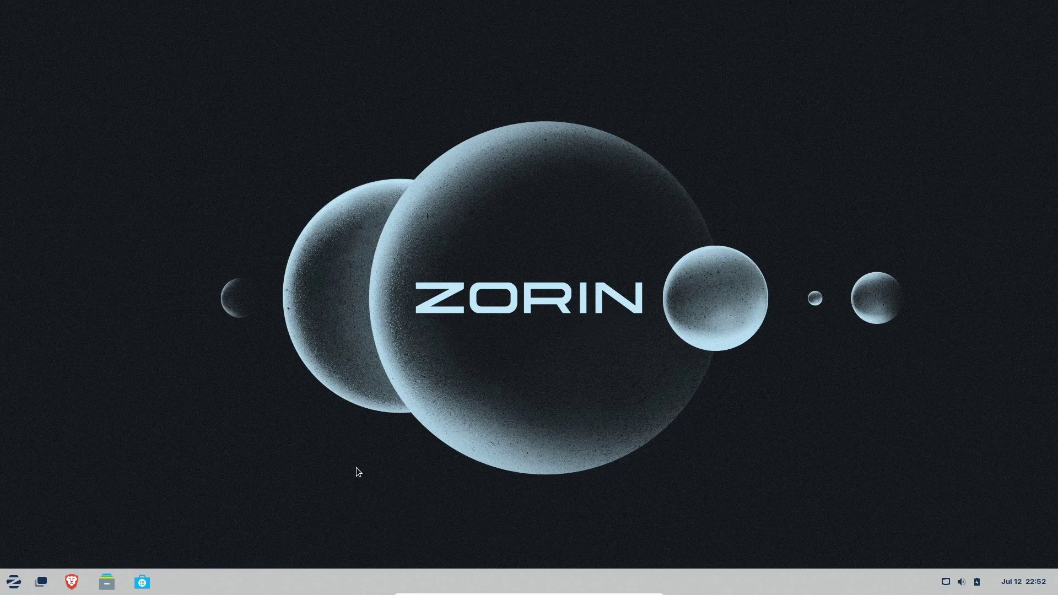
right_click(373, 594)
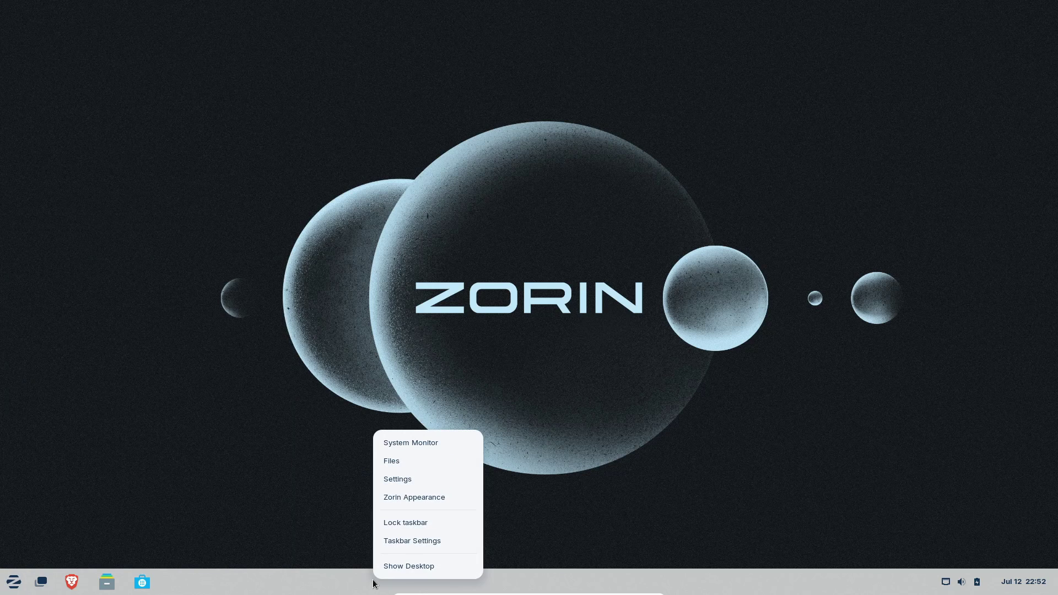
left_click(418, 541)
left_click(510, 125)
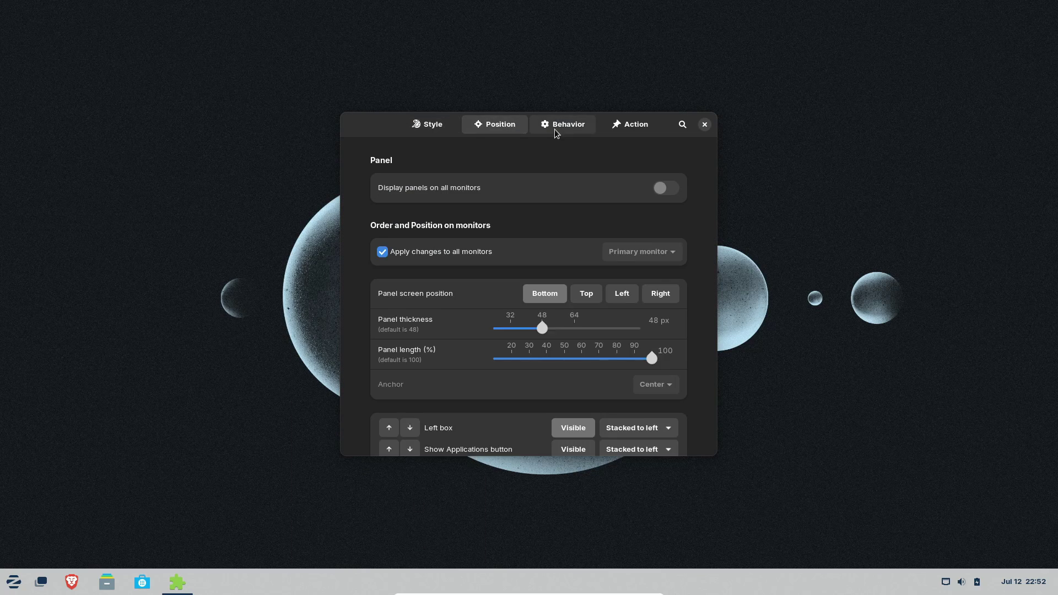
left_click(565, 125)
left_click(491, 124)
left_click(441, 123)
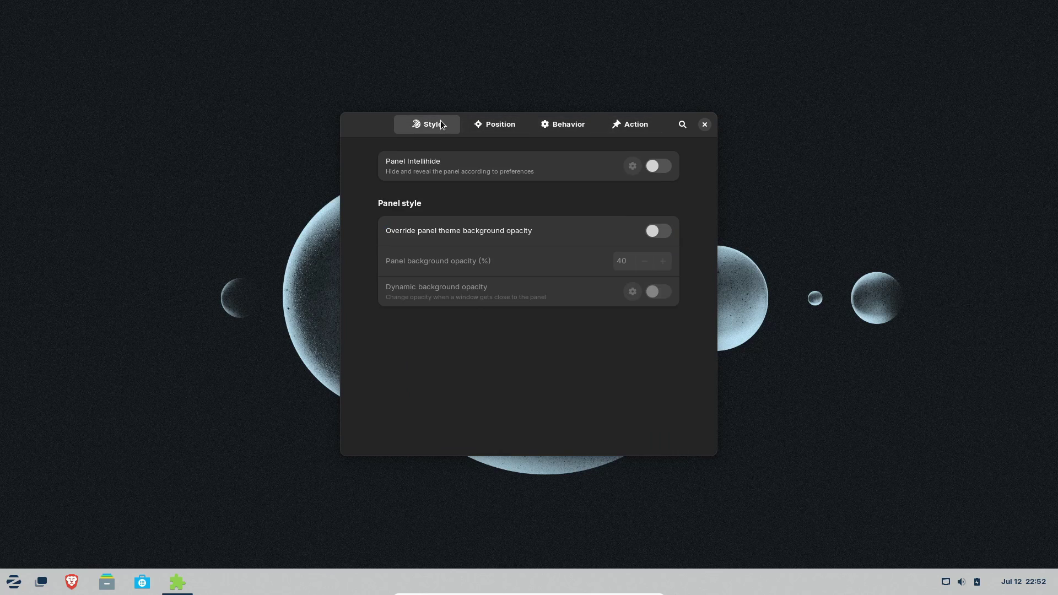
left_click(555, 126)
left_click(704, 126)
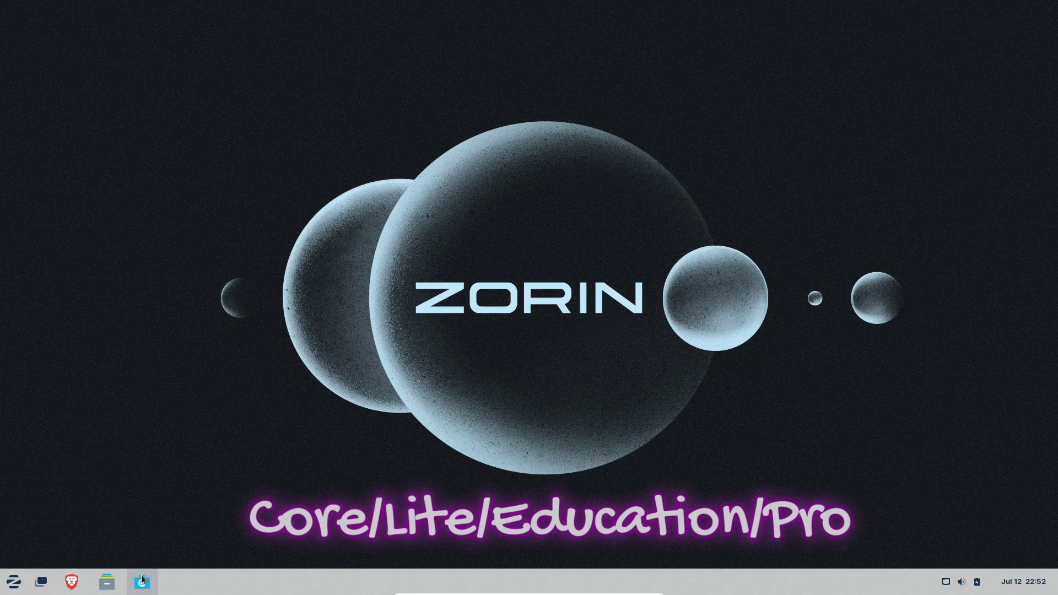
left_click(107, 583)
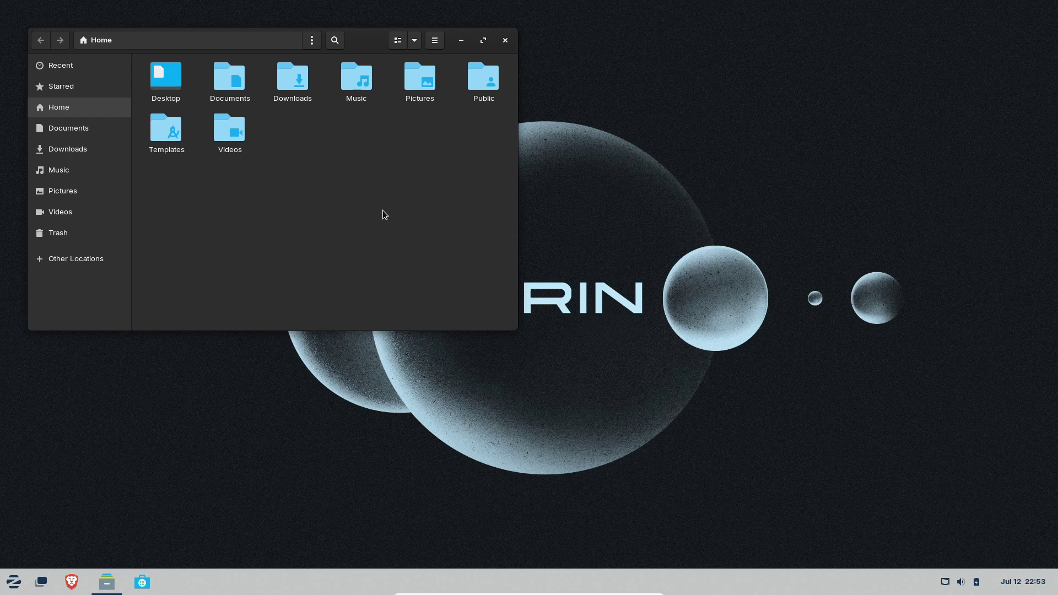
left_click(506, 42)
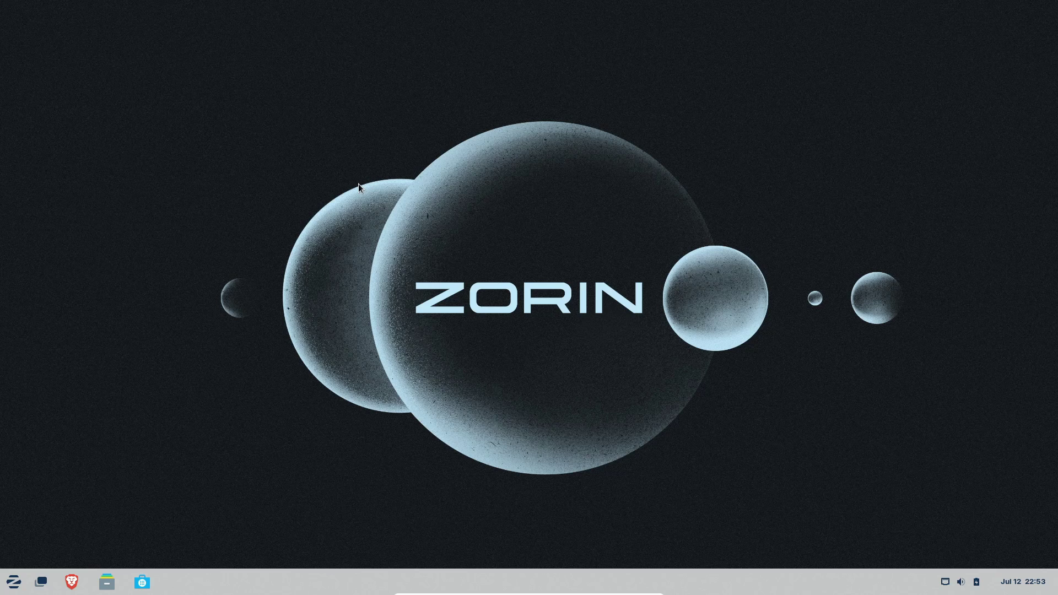
- Open Settings and browse the Background, Search and Multitasking pages
left_click(13, 582)
left_click(188, 484)
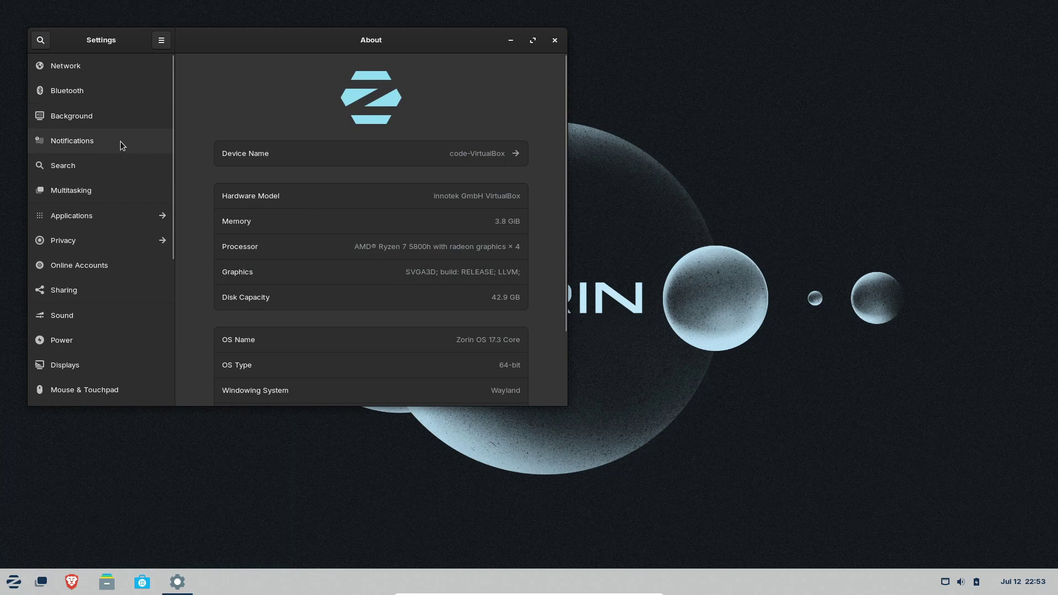
left_click(124, 116)
left_click(118, 165)
left_click(115, 193)
scroll(104, 301, "down", 3)
- Browse the Displays, Keyboard, Removable Media, About and Users pages, then close Settings
left_click(108, 287)
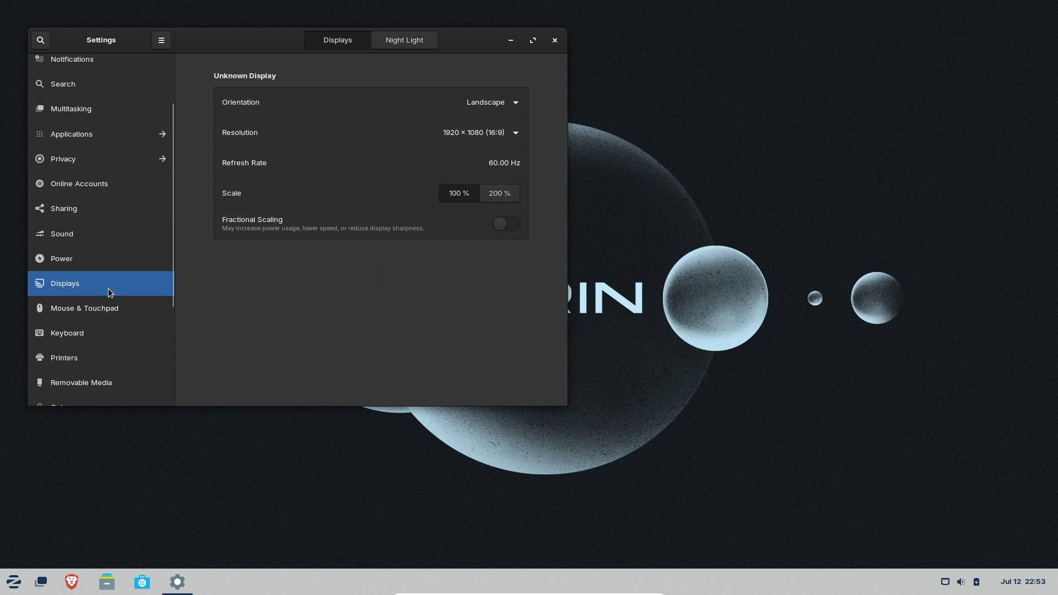
left_click(107, 331)
left_click(114, 380)
scroll(110, 380, "down", 5)
left_click(102, 393)
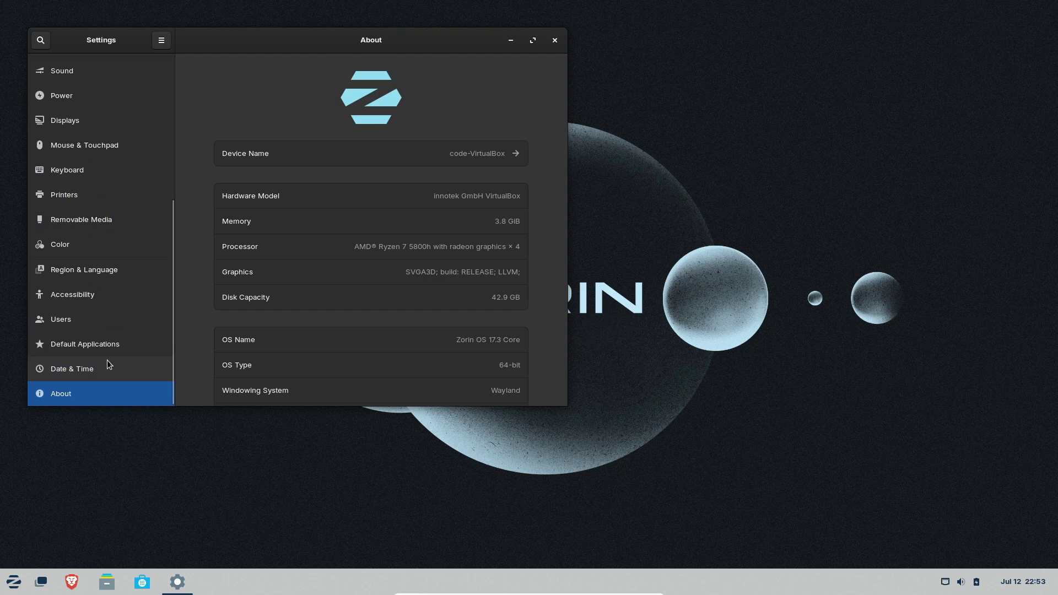
left_click(110, 320)
left_click(555, 41)
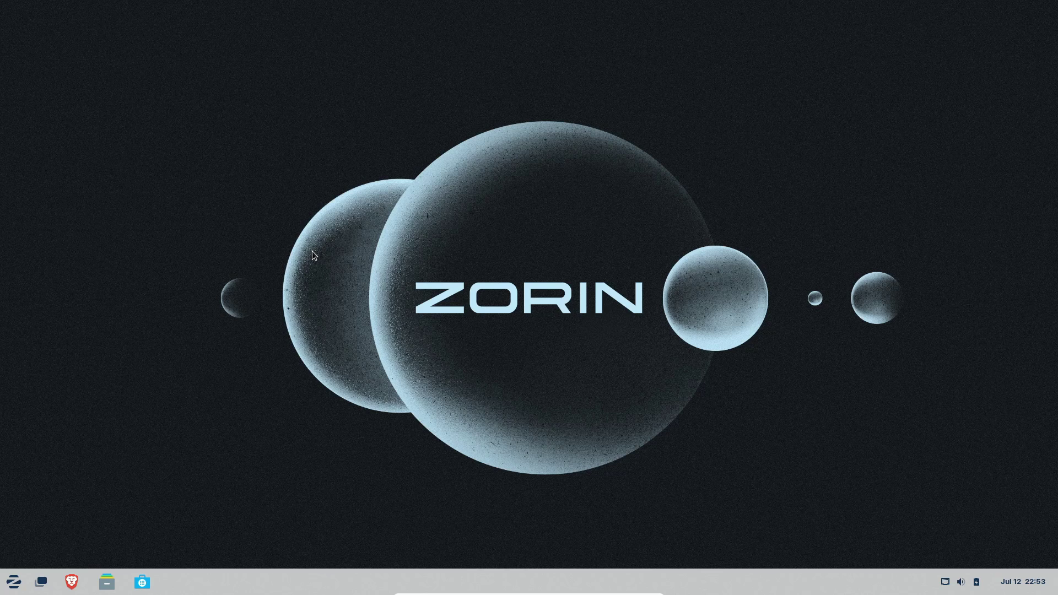
left_click(13, 582)
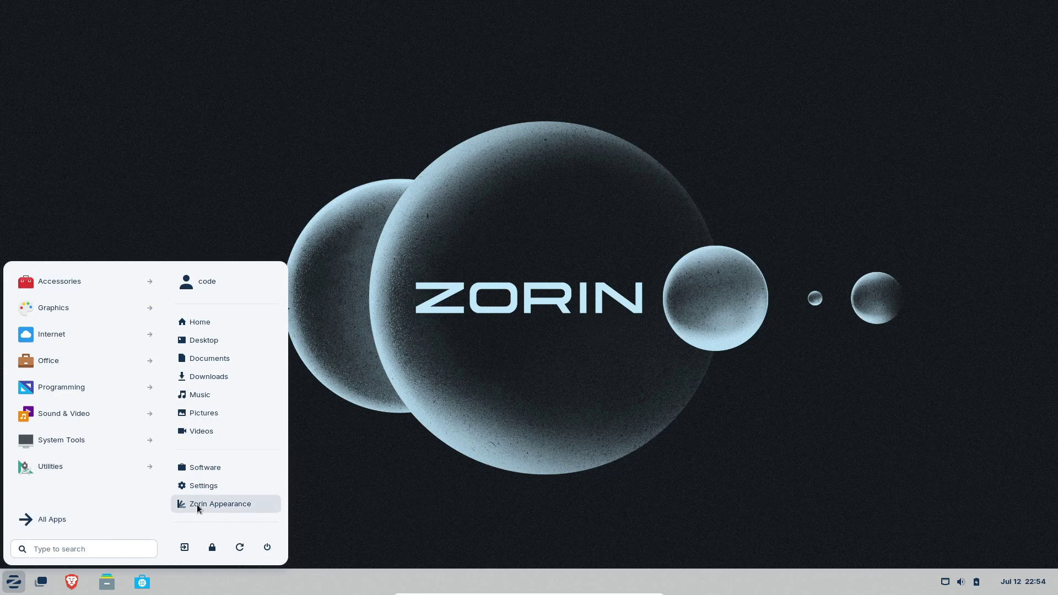
left_click(197, 505)
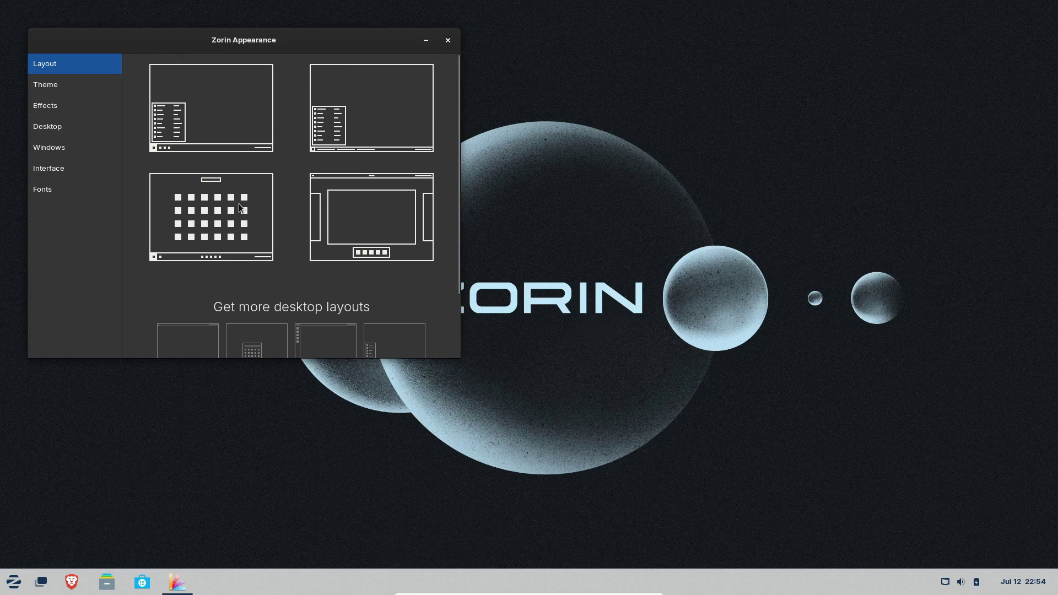
left_click(91, 91)
left_click(81, 127)
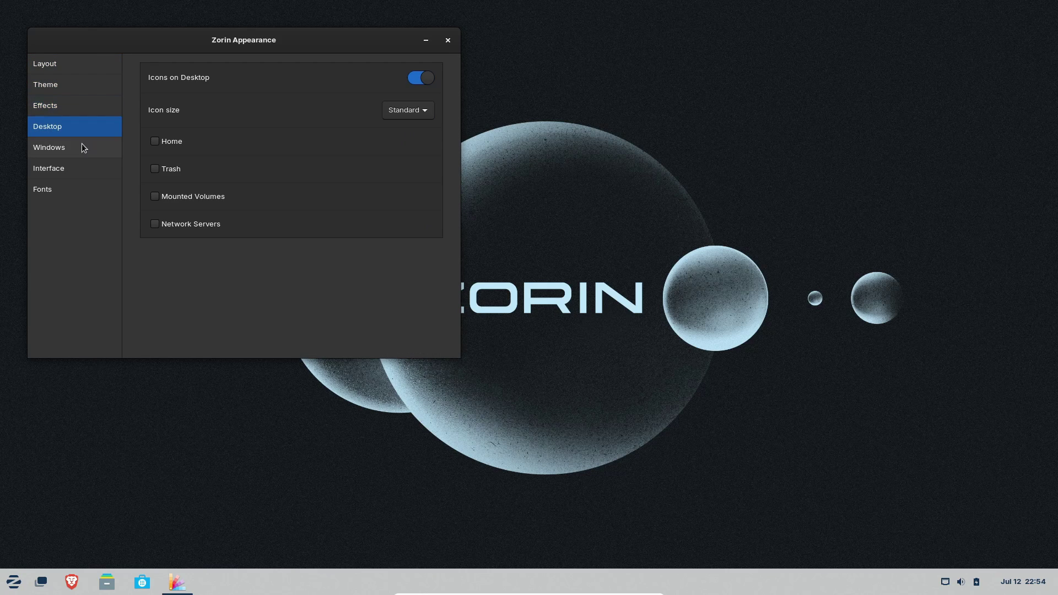
left_click(80, 149)
left_click(78, 173)
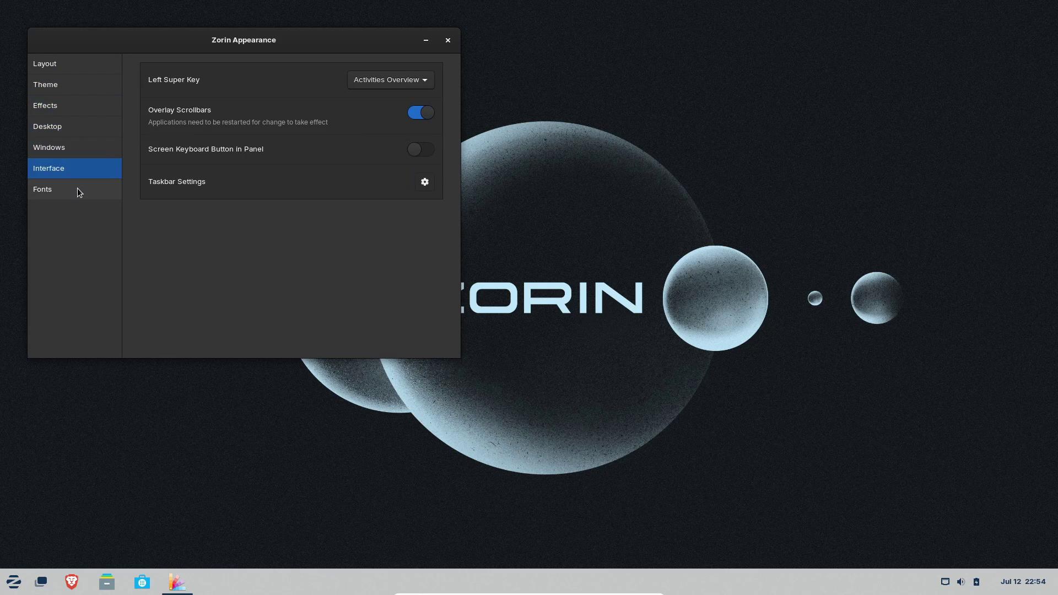
left_click(70, 85)
left_click(68, 111)
left_click(69, 129)
left_click(72, 66)
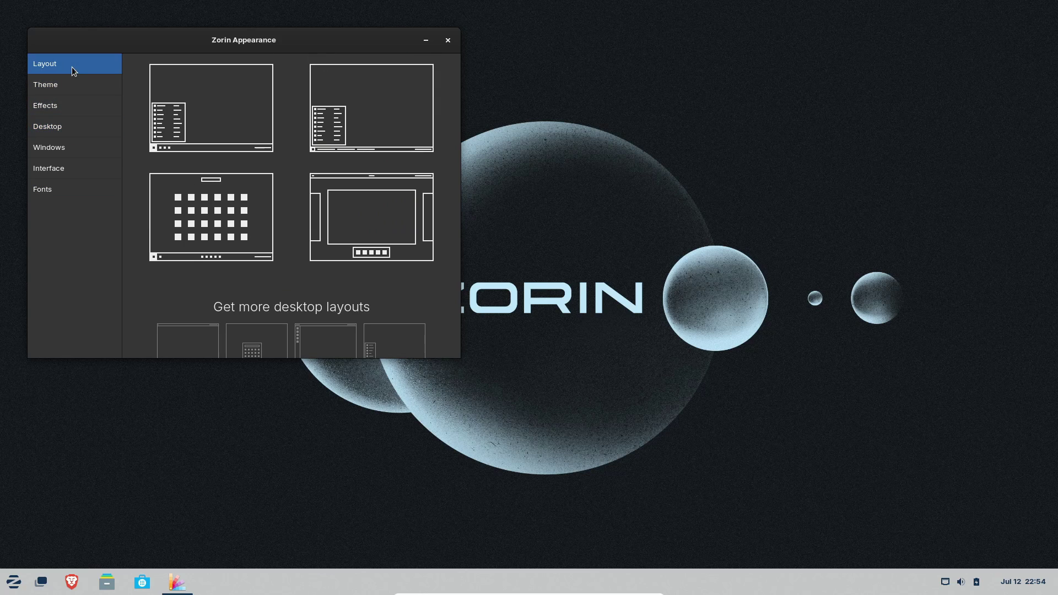
left_click(220, 114)
left_click(342, 123)
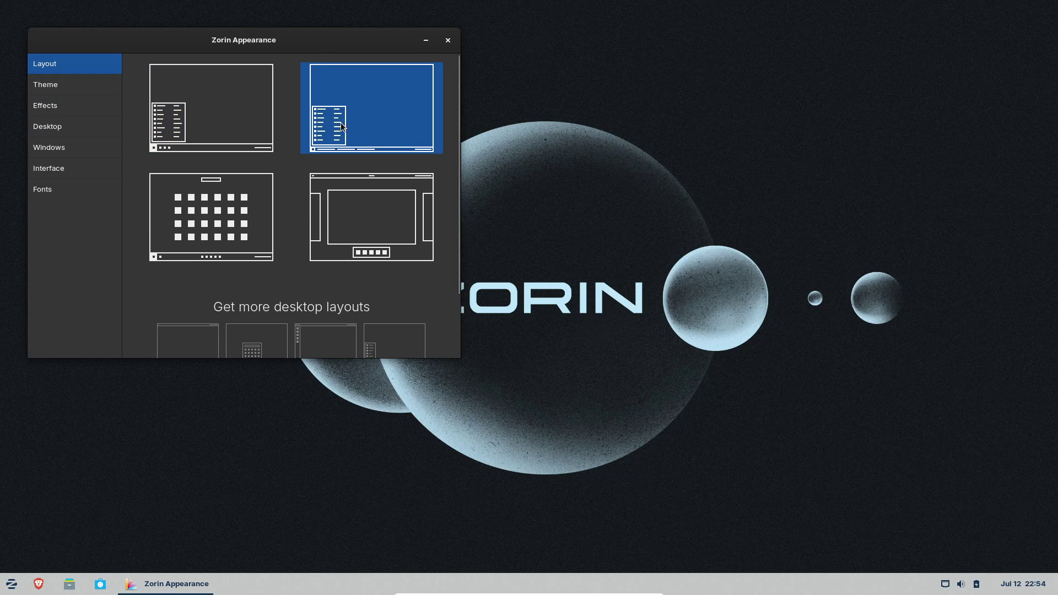
left_click(234, 194)
left_click(354, 213)
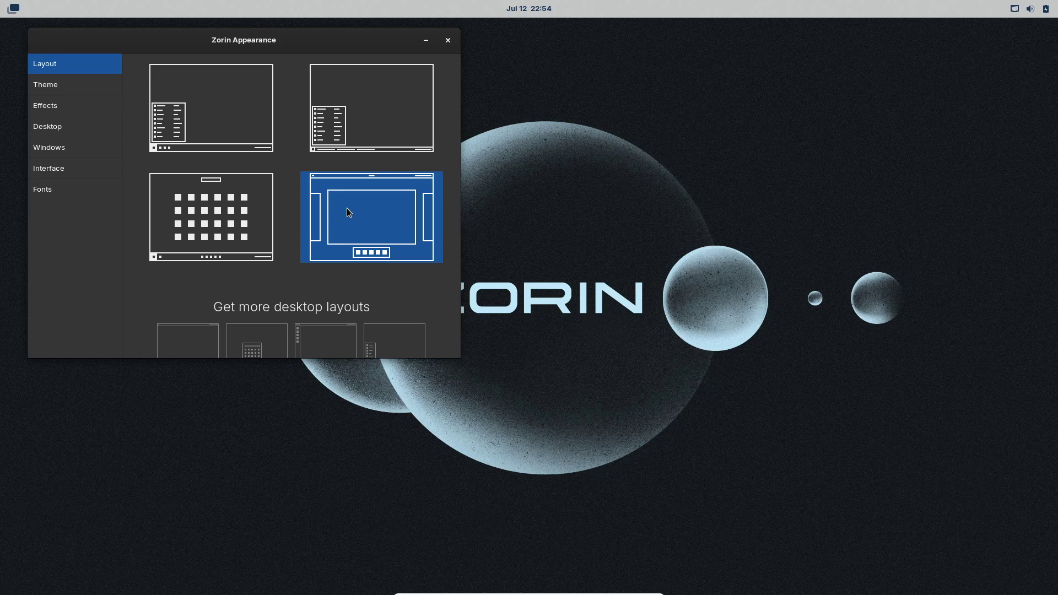
left_click(225, 135)
left_click(97, 128)
left_click(84, 146)
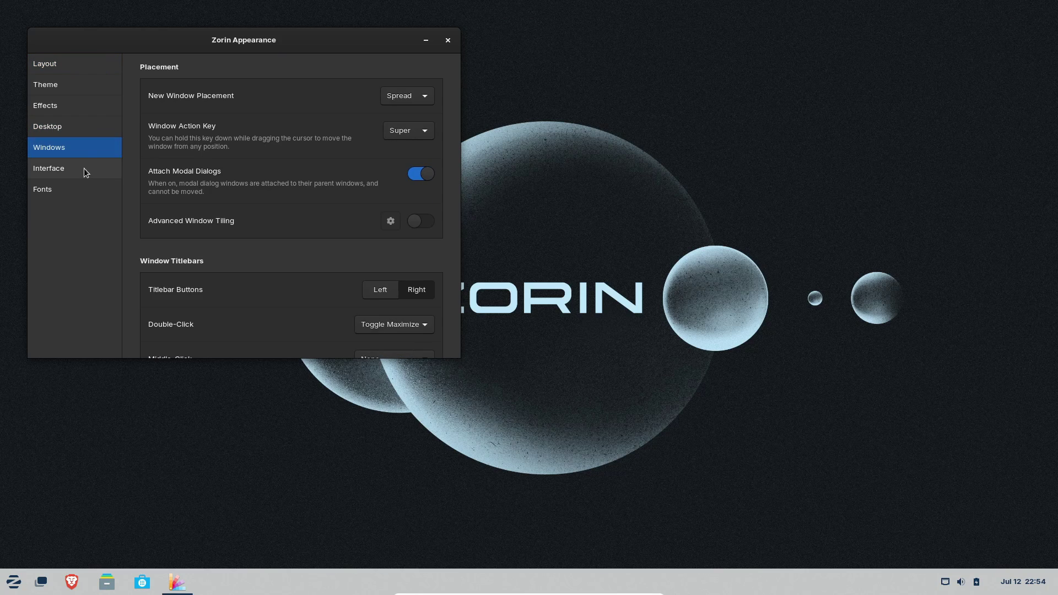
left_click(84, 169)
left_click(80, 190)
left_click(68, 112)
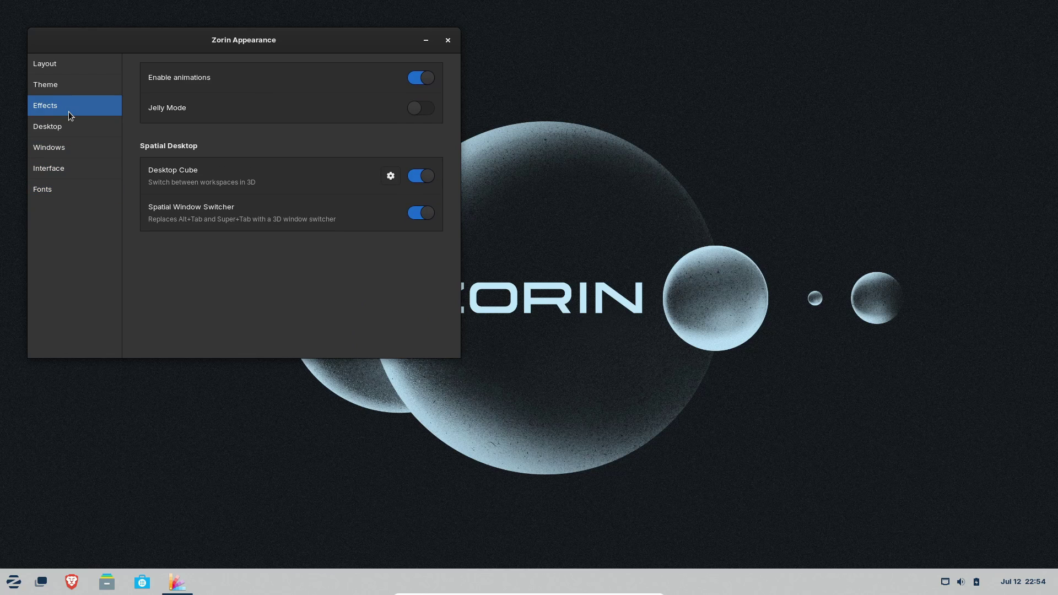
left_click(418, 108)
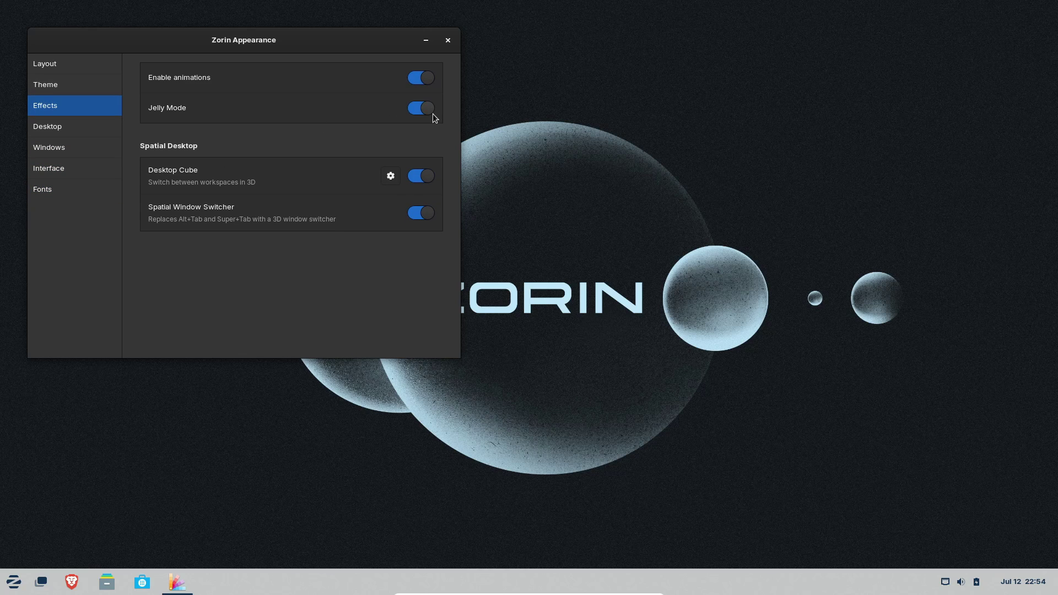
left_click_drag(381, 50, 498, 99)
left_click(534, 159)
key("alt+F4")
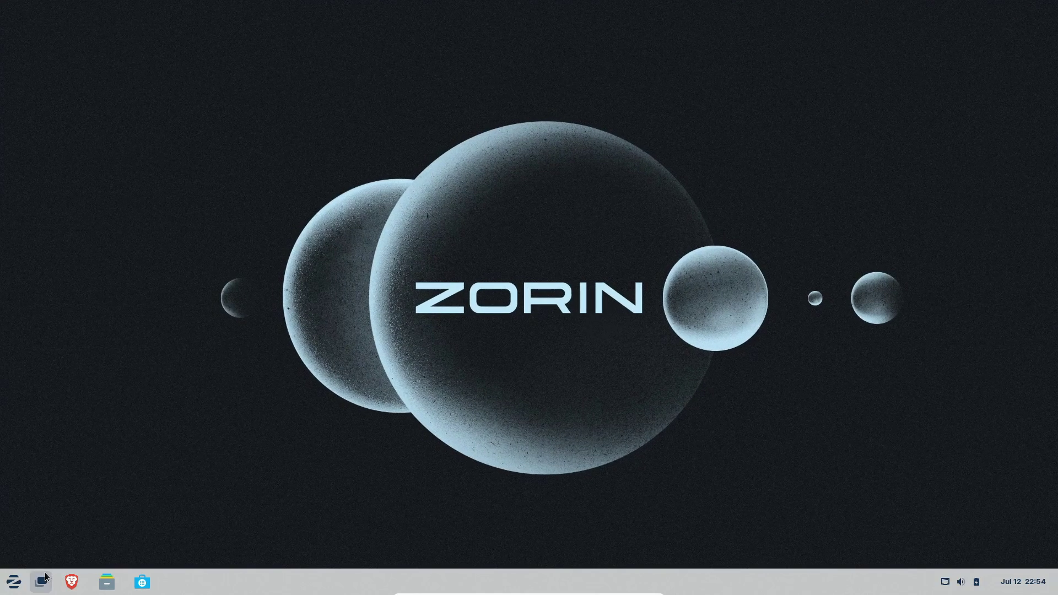
- Open Files and browse Documents, Downloads, Music and the Computer root filesystem
left_click(16, 574)
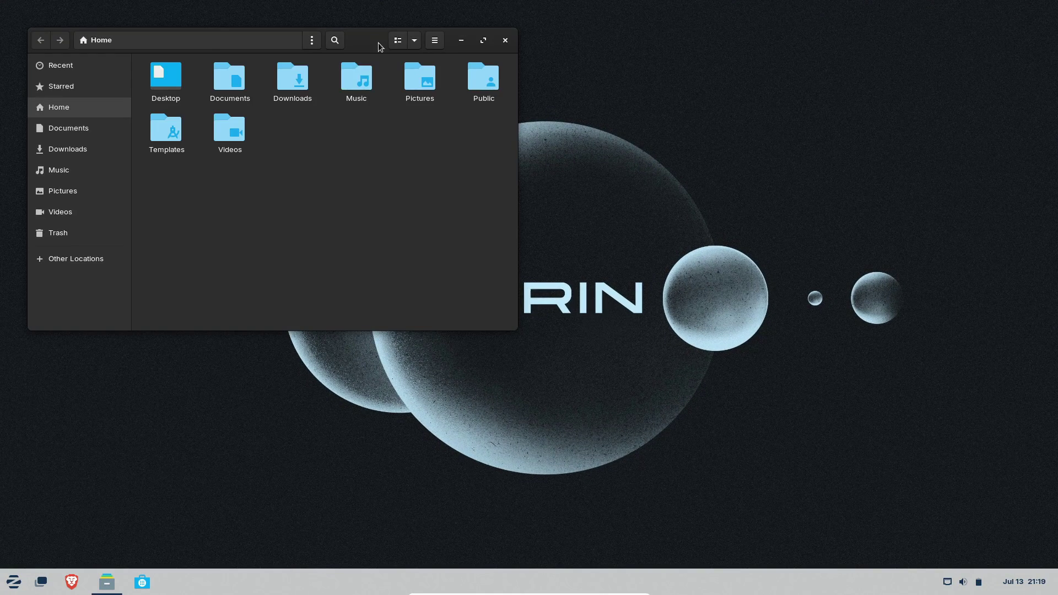
left_click_drag(380, 44, 515, 84)
left_click(237, 175)
left_click(218, 210)
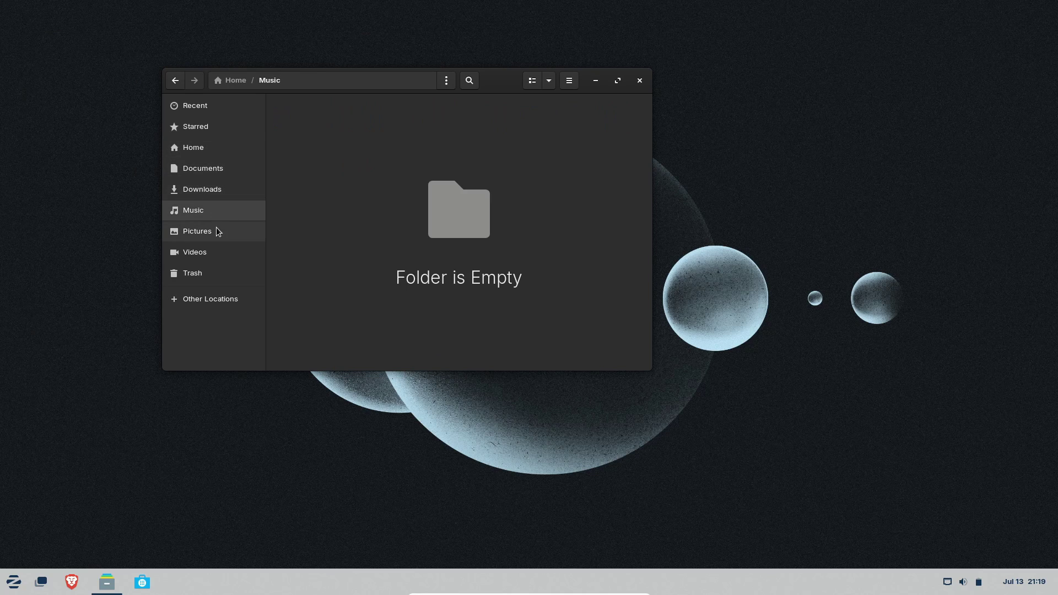
left_click(216, 231)
left_click(214, 299)
left_click(365, 125)
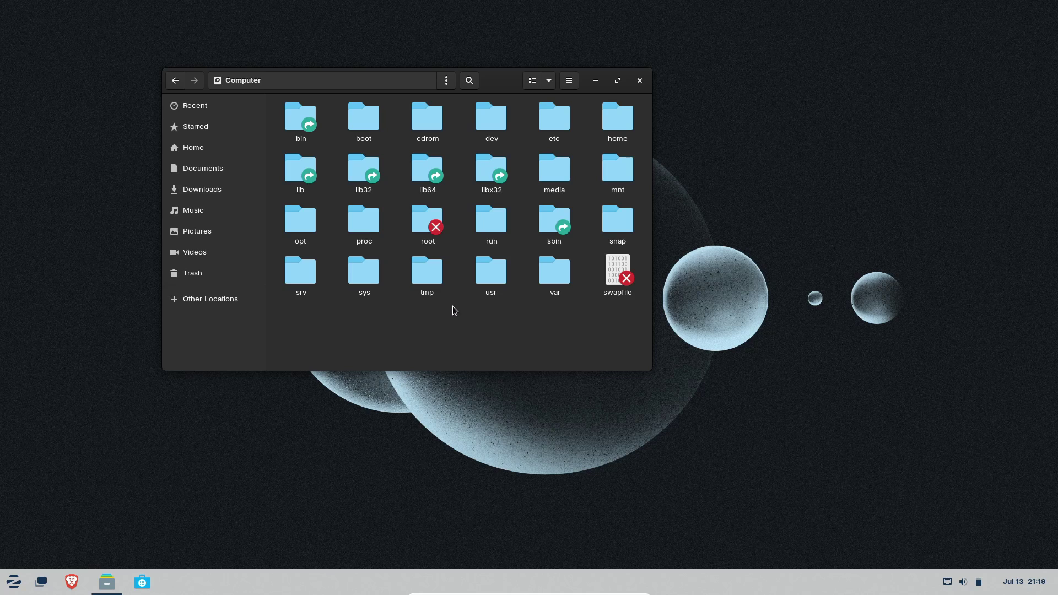
right_click(453, 311)
left_click(394, 302)
- Open Downloads and review its Properties: Permissions, Network Share and Basic tabs
left_click(220, 189)
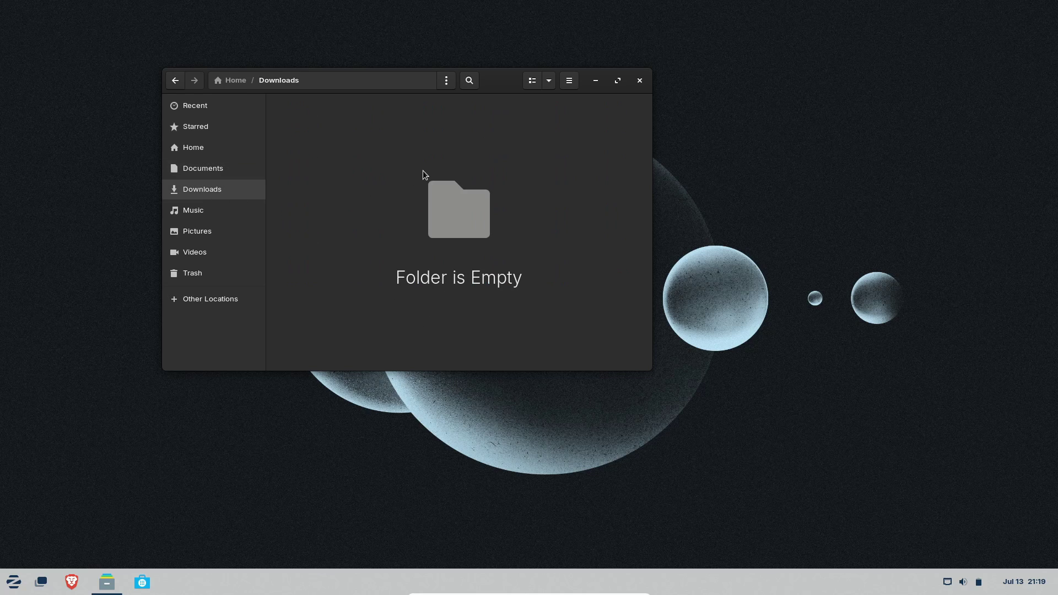
right_click(424, 174)
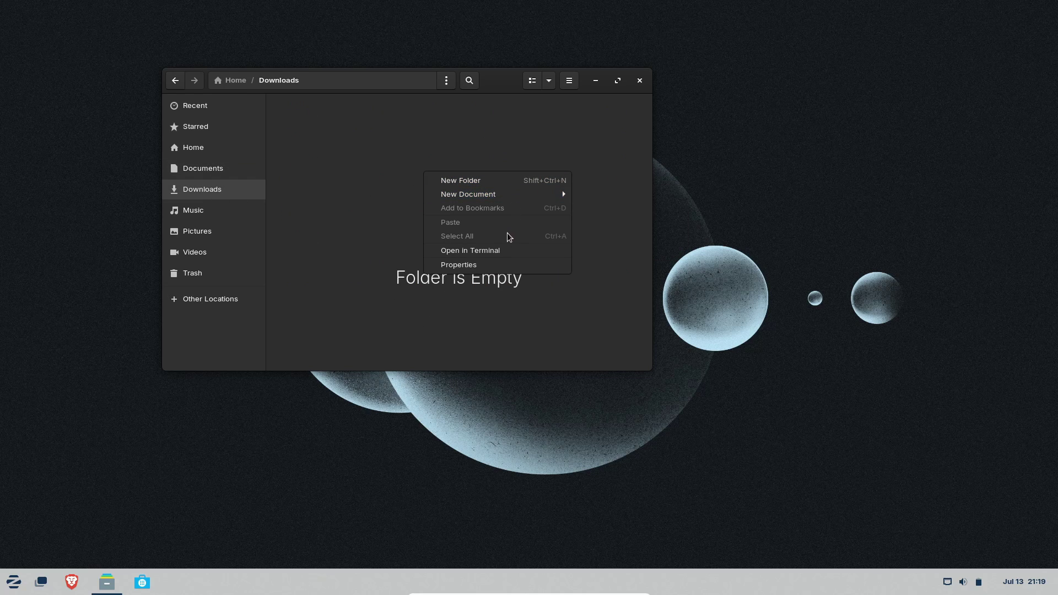
left_click(495, 265)
left_click(403, 133)
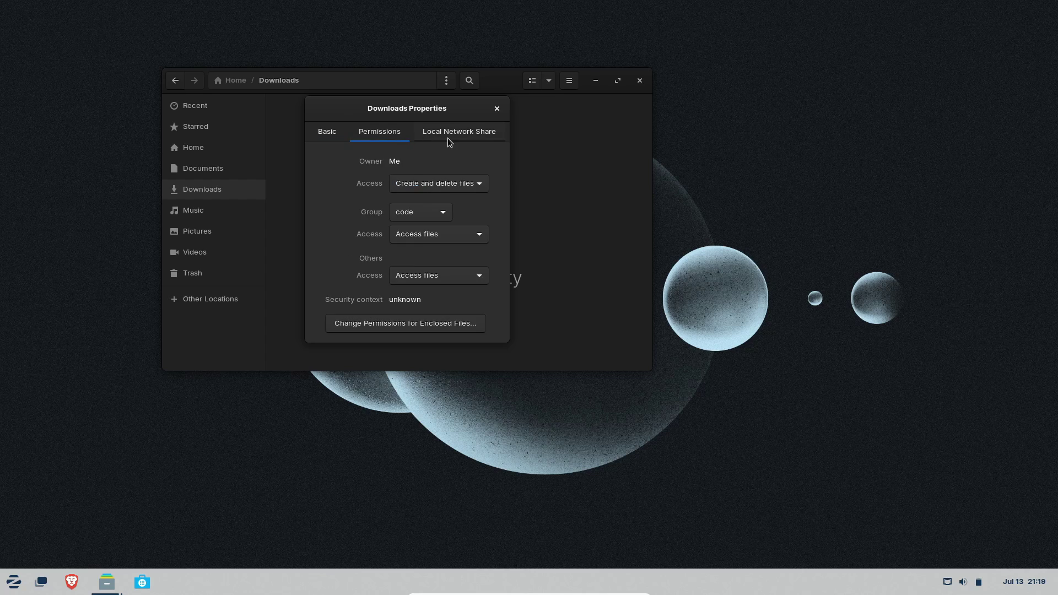
left_click(449, 139)
left_click(343, 138)
left_click(492, 113)
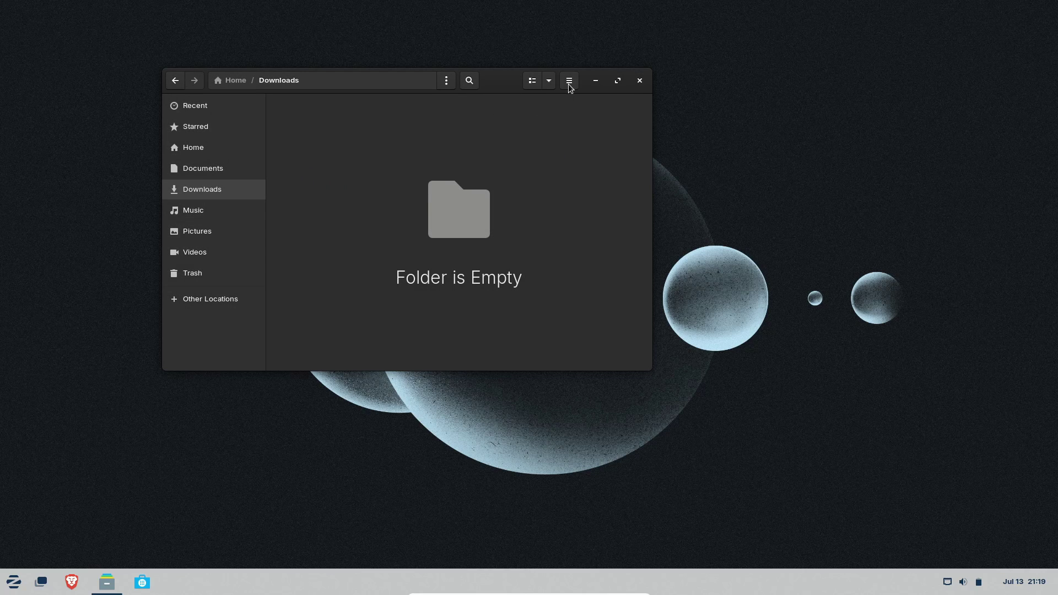
- Check the Files main menu, folder actions menu and zoom/sorting options without changes
left_click(569, 81)
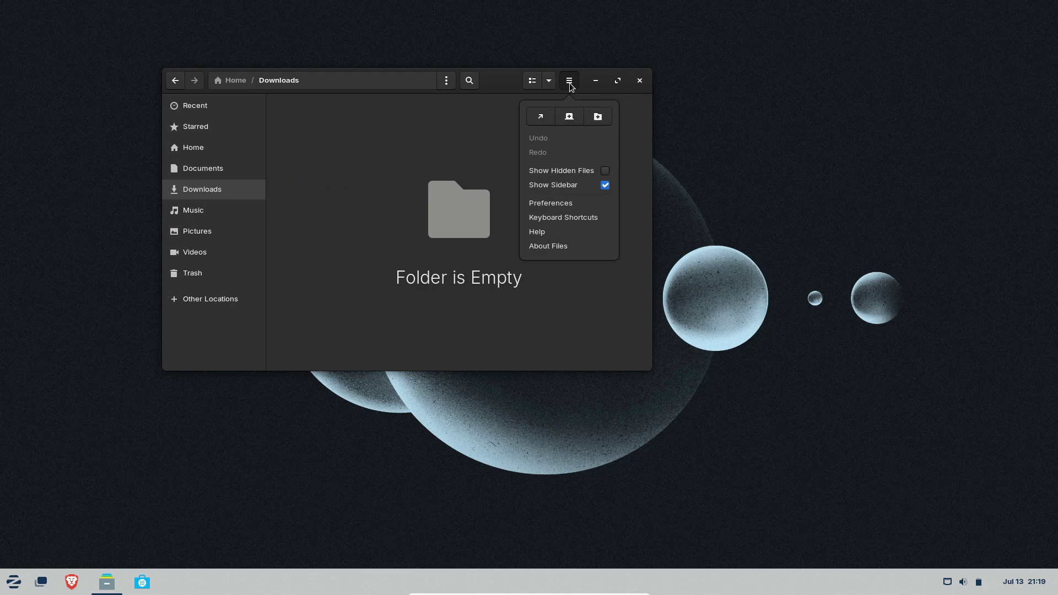
left_click(446, 81)
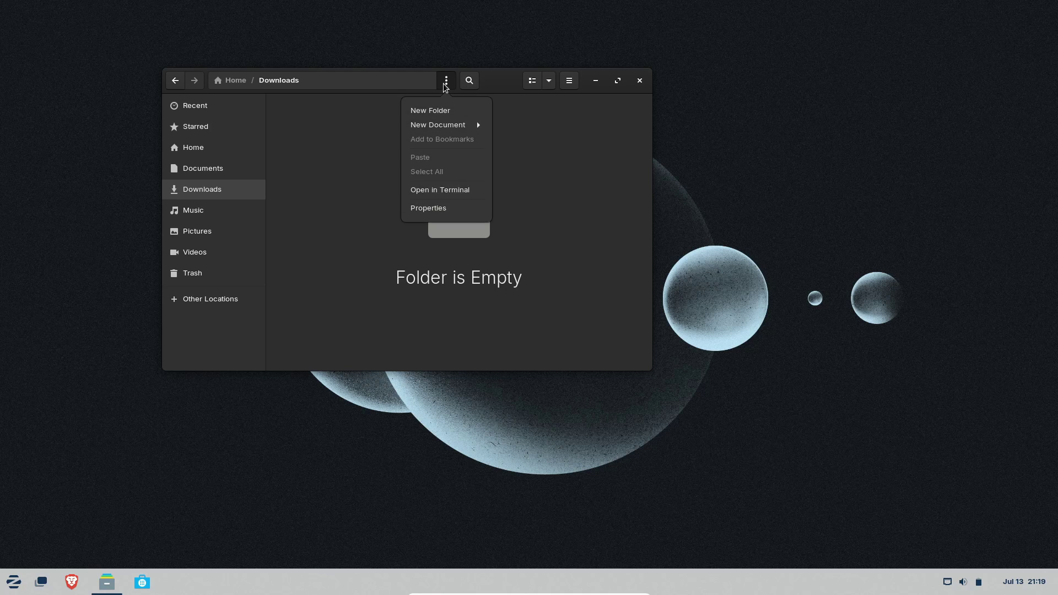
left_click(507, 84)
left_click(549, 81)
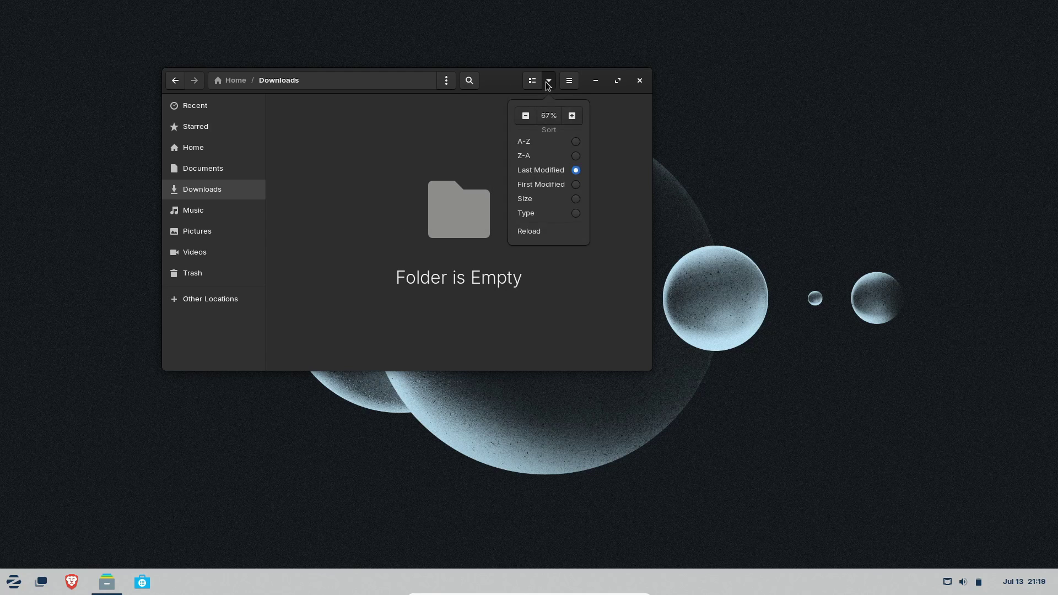
left_click(468, 155)
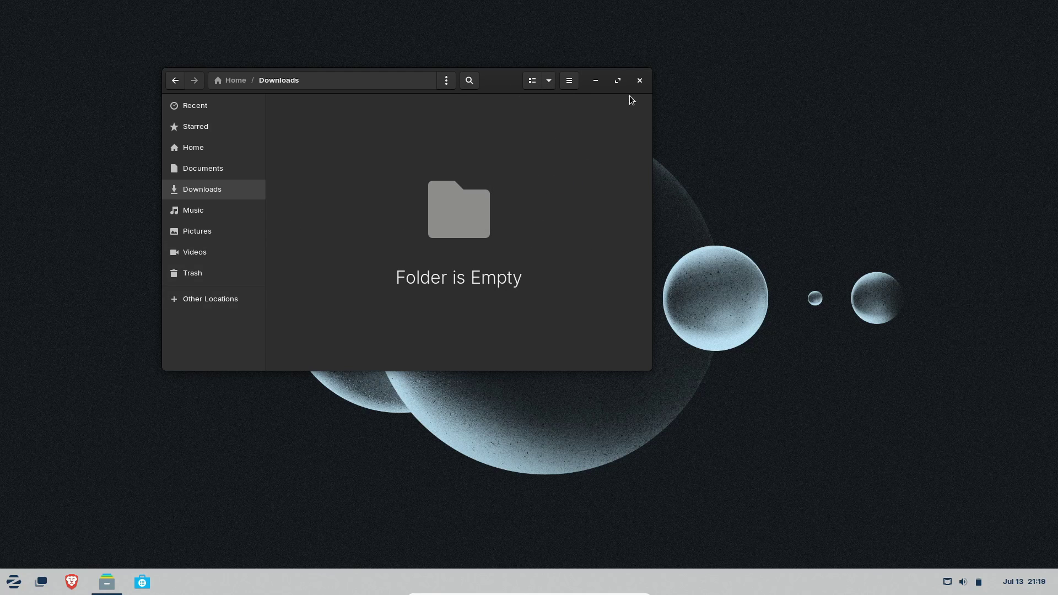
- Close Files, launch Settings and browse Multitasking, Displays and Notifications
left_click(639, 80)
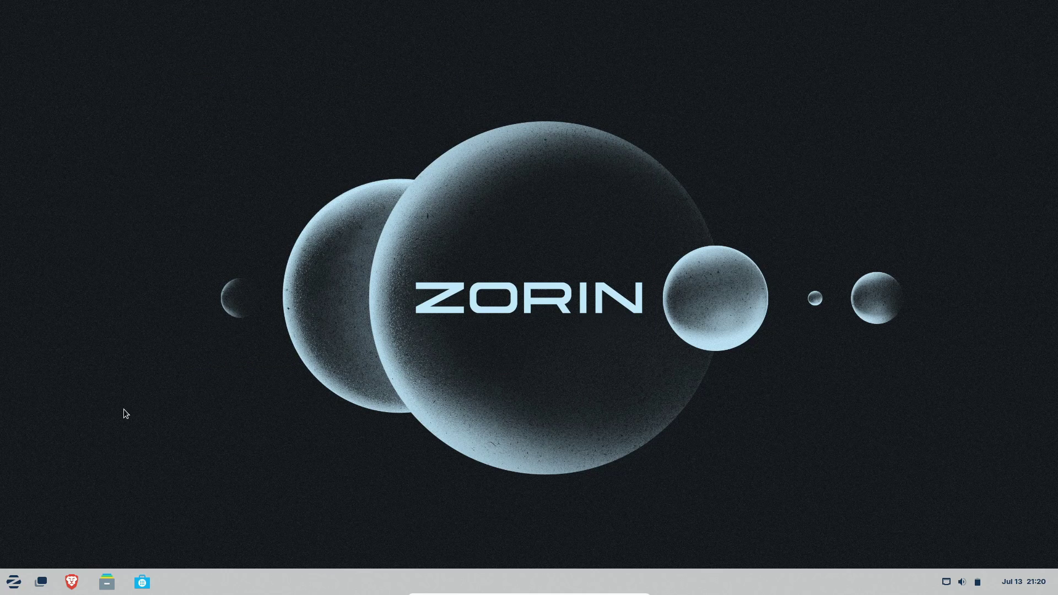
left_click(14, 585)
left_click(177, 484)
left_click(112, 187)
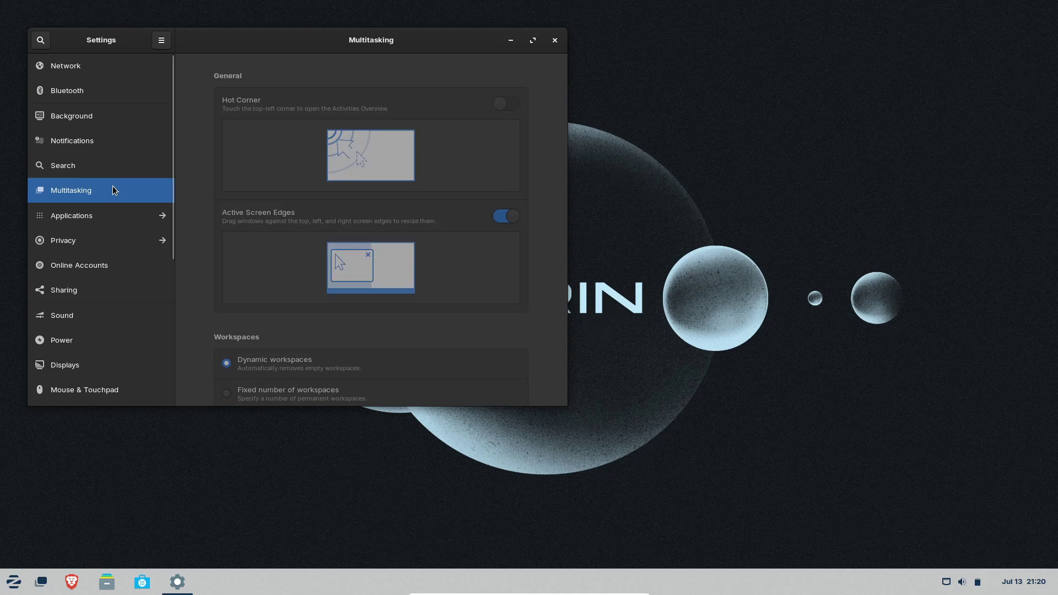
left_click(100, 355)
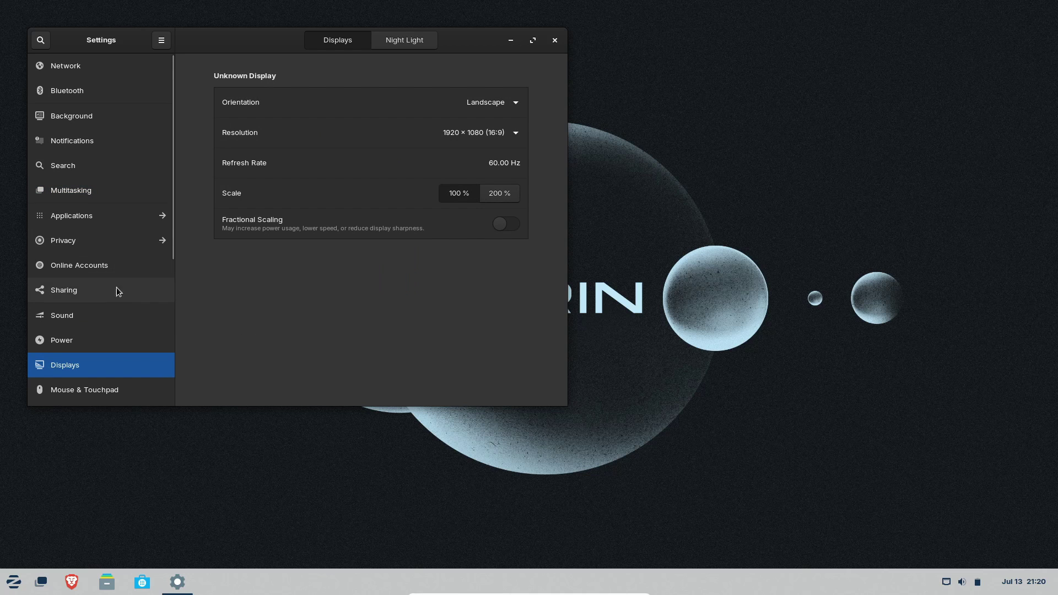
left_click(101, 144)
- Set the wallpaper to the pink mountain picture, briefly trying the dark mountain one
left_click(102, 122)
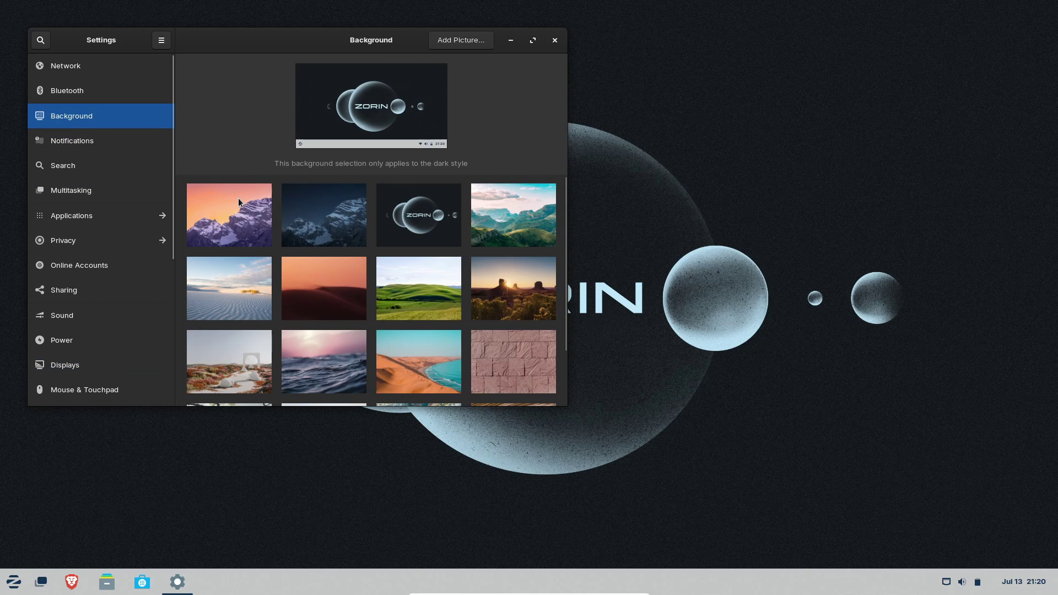
left_click(239, 202)
left_click(323, 220)
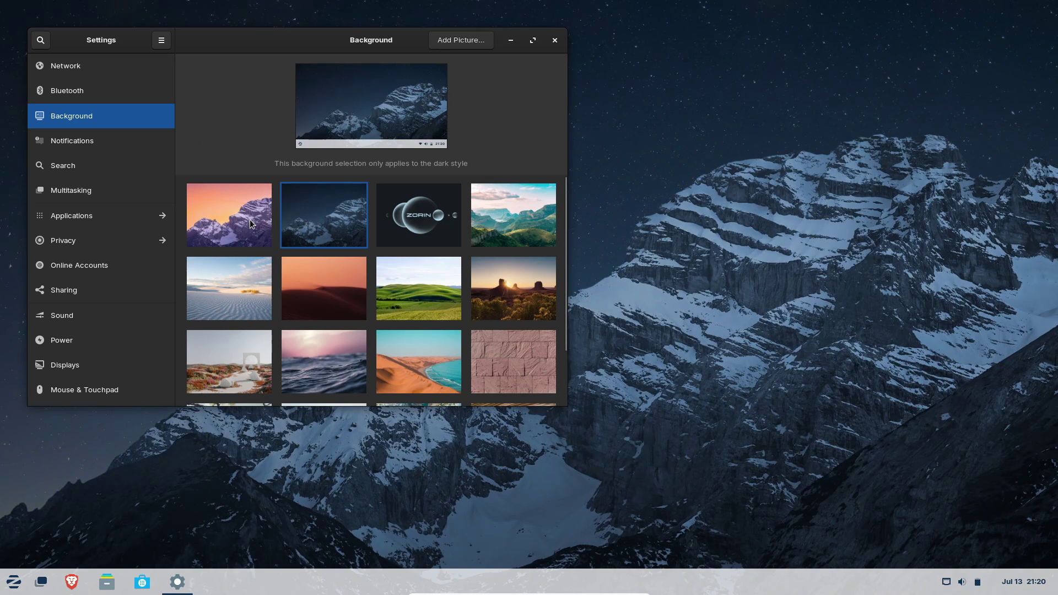
left_click(251, 223)
- Browse Notifications, Mouse & Touchpad, Displays and Night Light, then close Settings
left_click(114, 141)
scroll(117, 208, "down", 2)
scroll(117, 196, "down", 3)
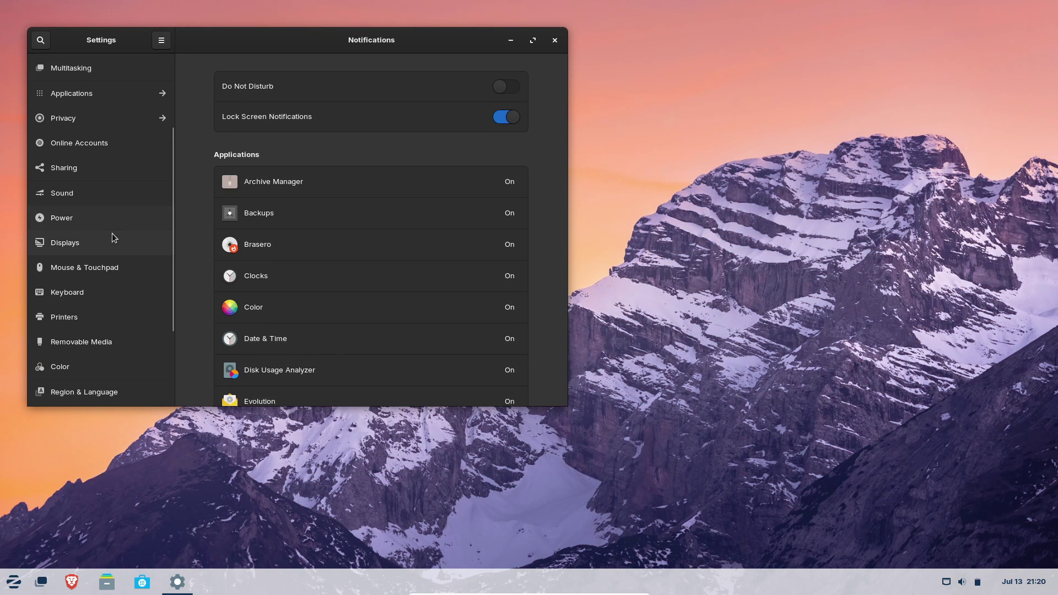
left_click(112, 238)
left_click(108, 256)
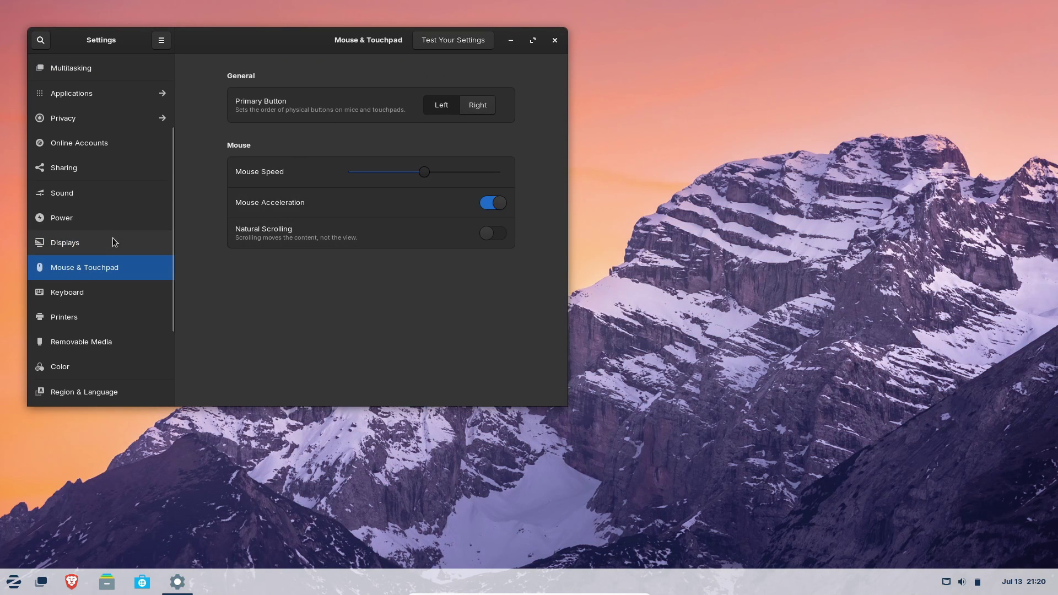
left_click(114, 242)
left_click(429, 44)
left_click(350, 41)
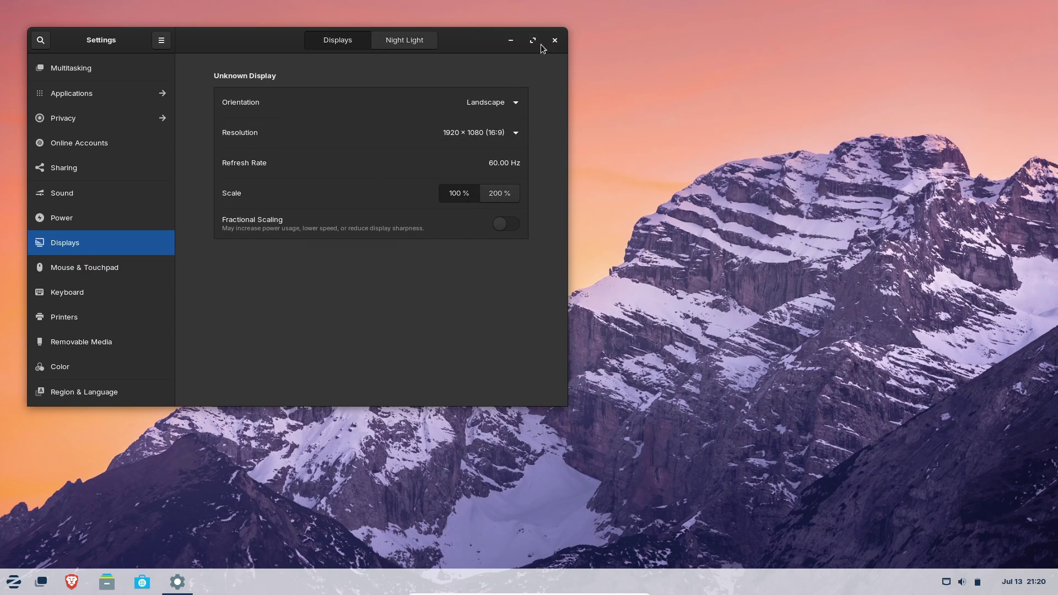
left_click(554, 41)
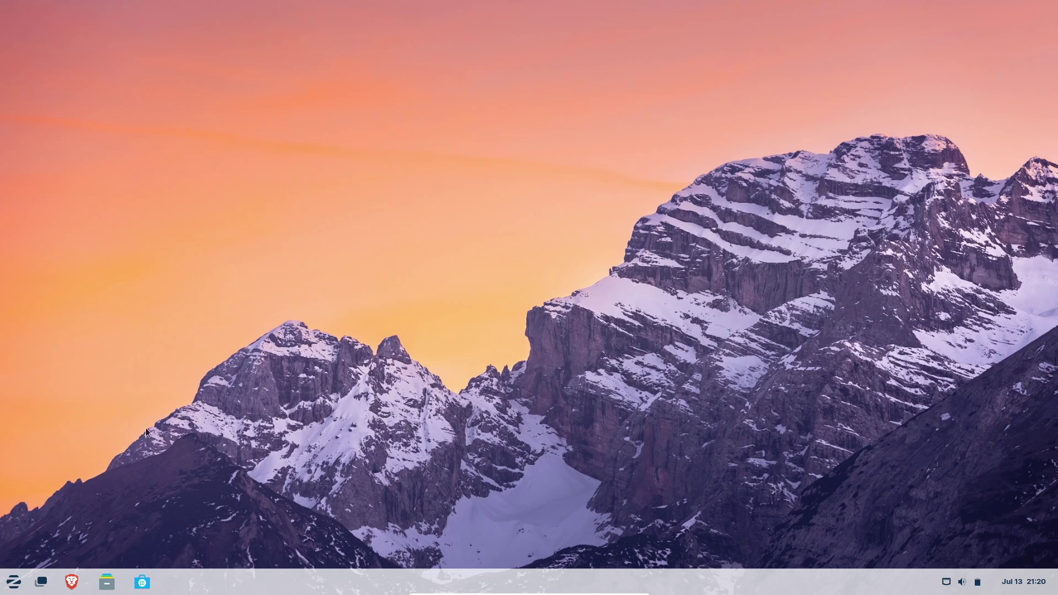
- Open and close the quick settings panel, then dismiss the applications menu
left_click(955, 583)
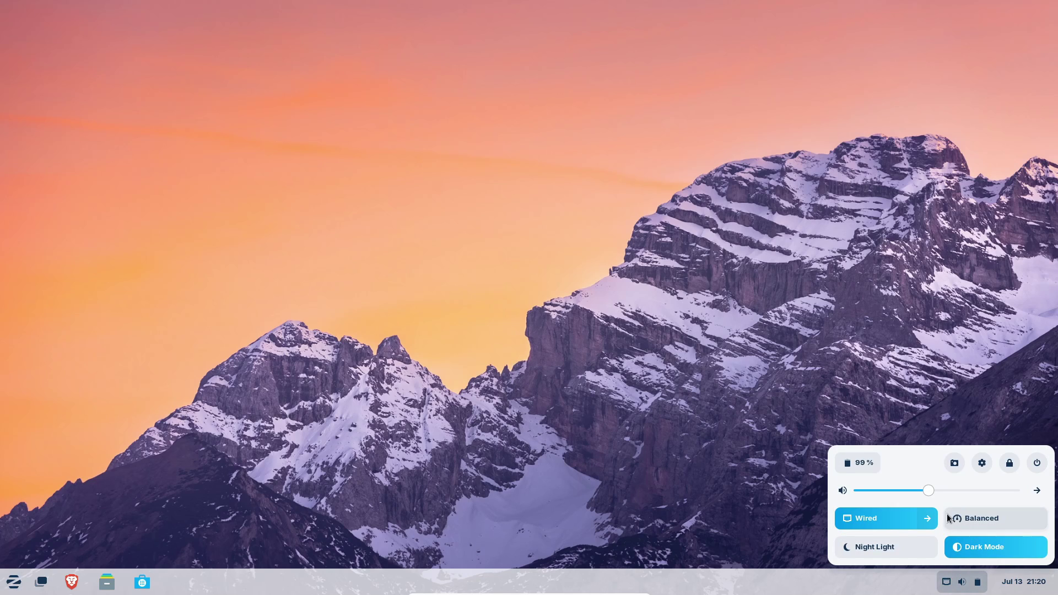
left_click(767, 390)
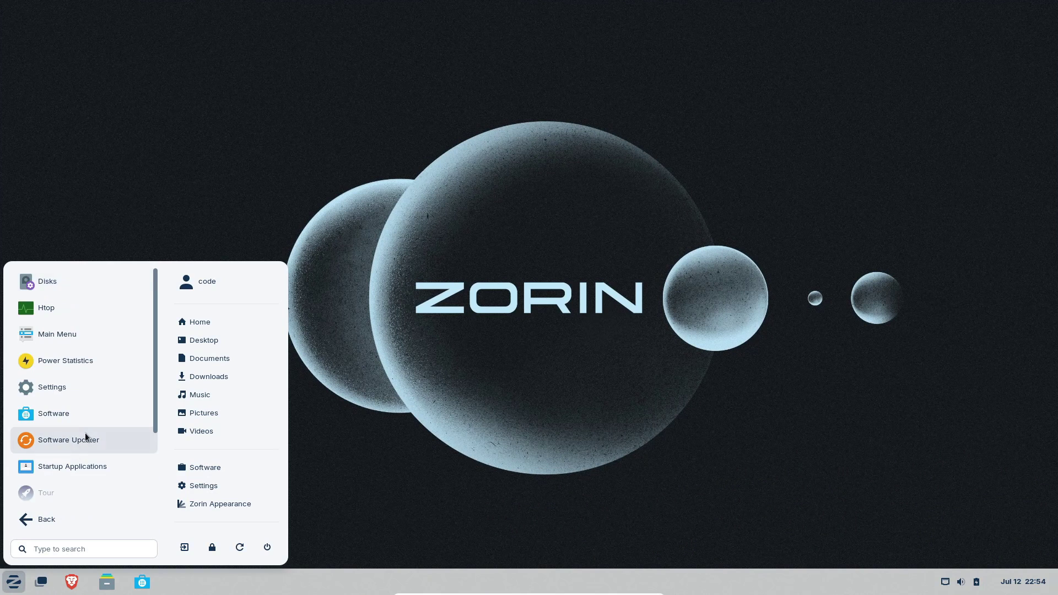
scroll(87, 419, "down", 3)
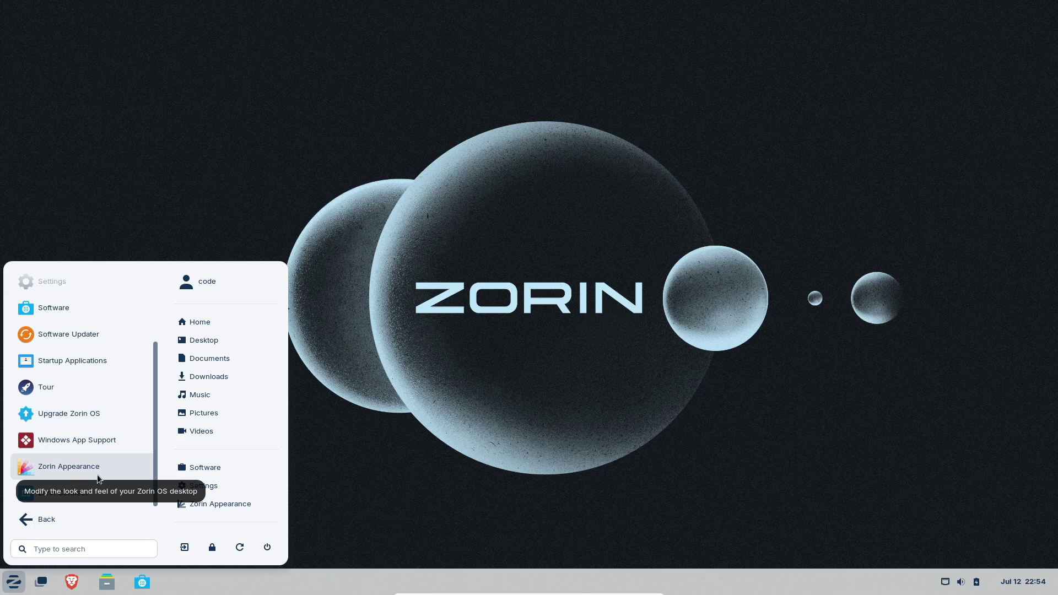
scroll(105, 458, "up", 4)
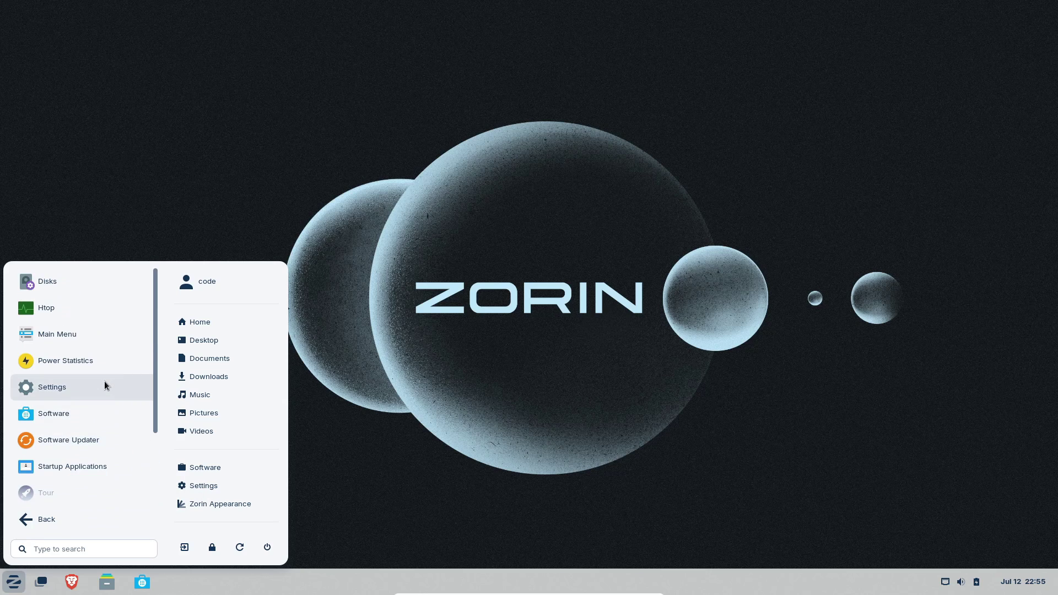
left_click(151, 224)
- Open and close the Software store, then launch LibreOffice from the applications menu
left_click(141, 578)
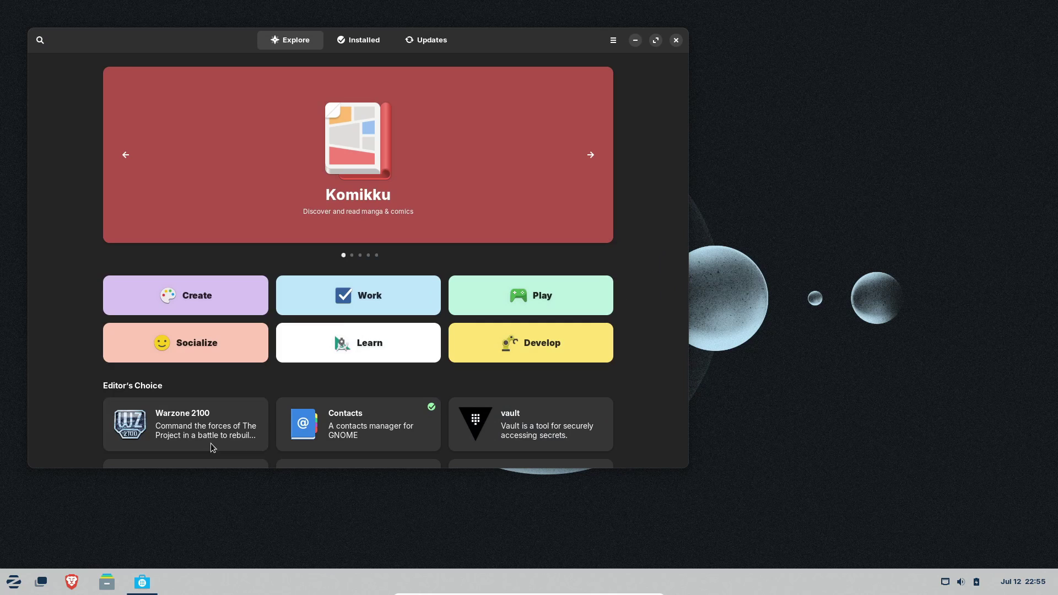
left_click(676, 51)
left_click(25, 582)
left_click(111, 357)
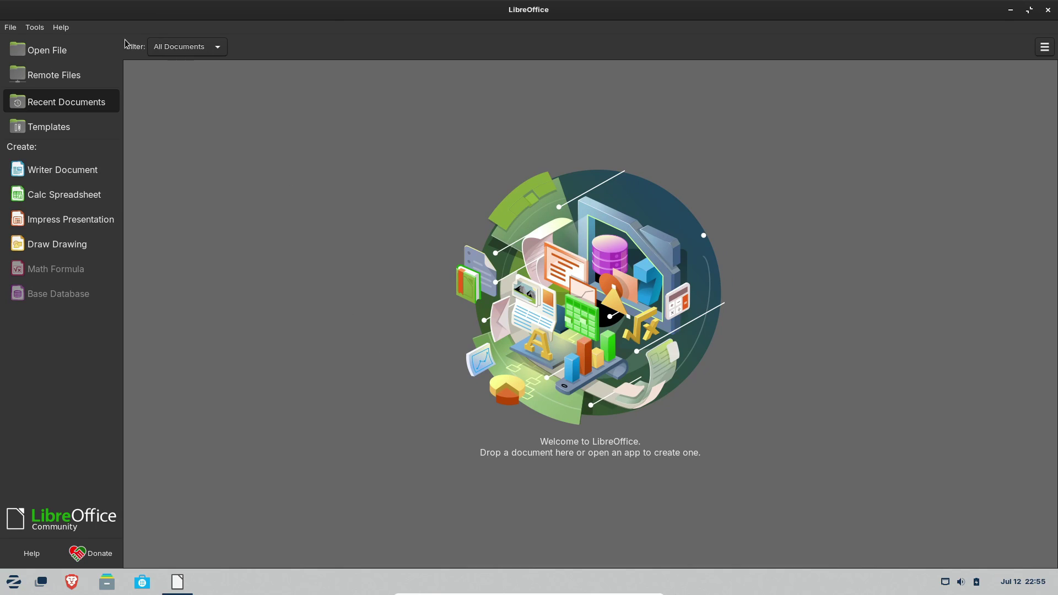
- Read version 25.2.2.2 in Help > About LibreOffice, then quit with Ctrl+Q
left_click(60, 27)
left_click(105, 165)
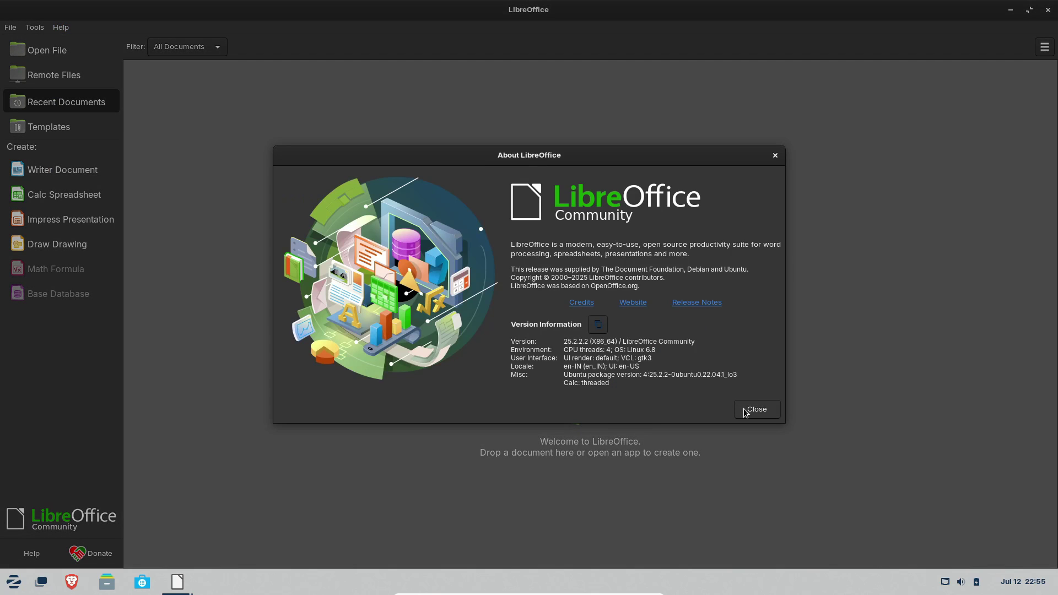
left_click(757, 409)
key("ctrl+q")
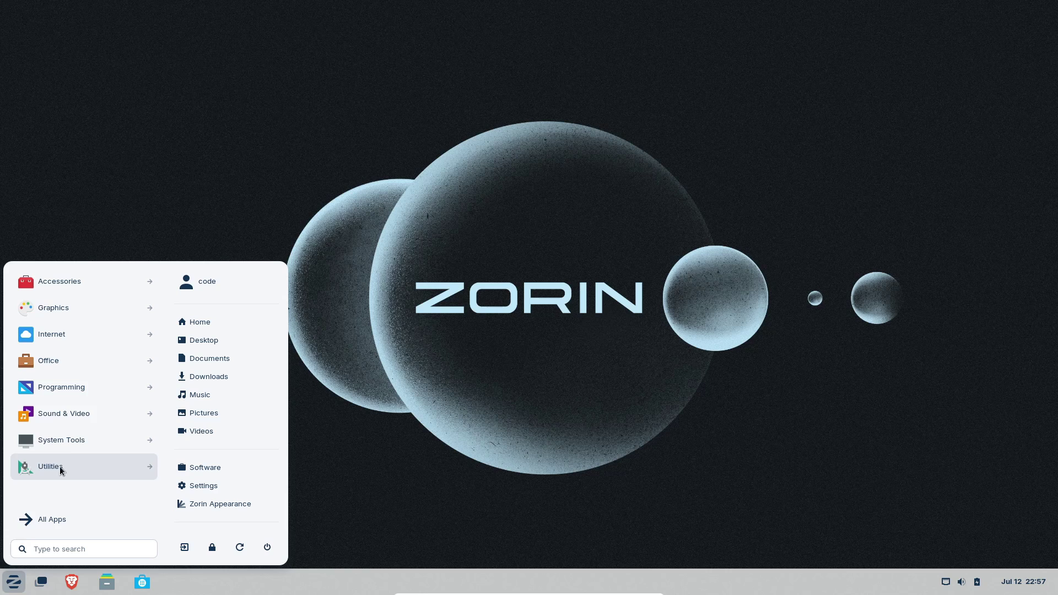
- Preview Windows App Support in Software from System Tools, then close Software
left_click(116, 335)
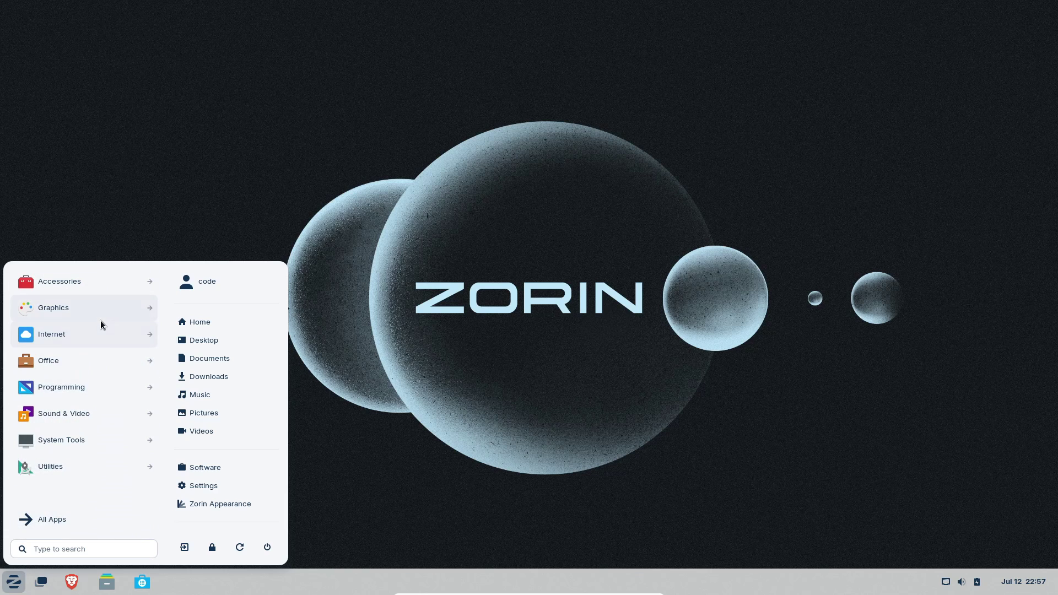
left_click(93, 440)
scroll(93, 439, "down", 3)
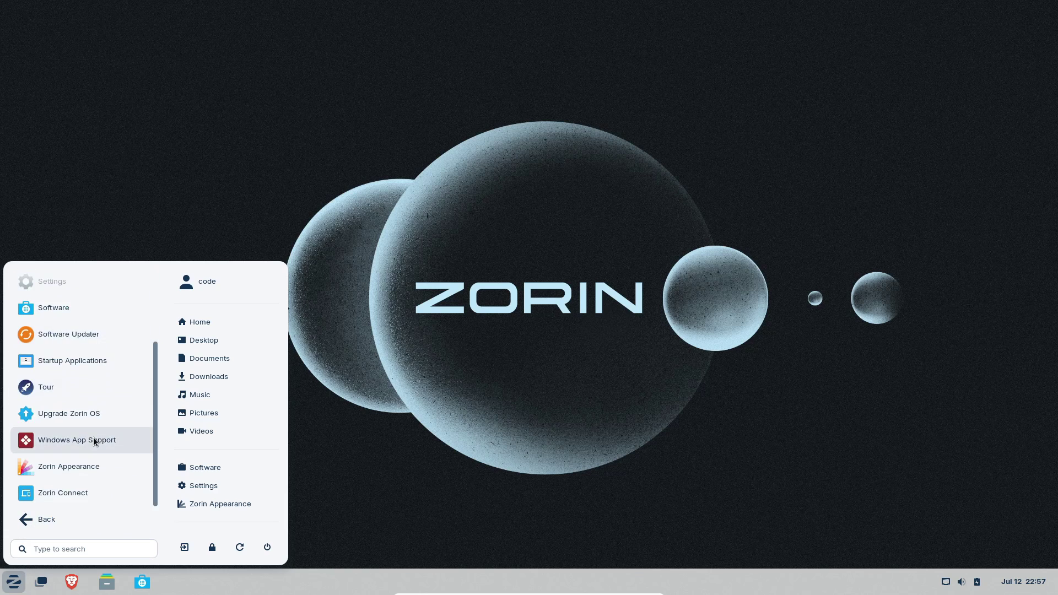
left_click(94, 440)
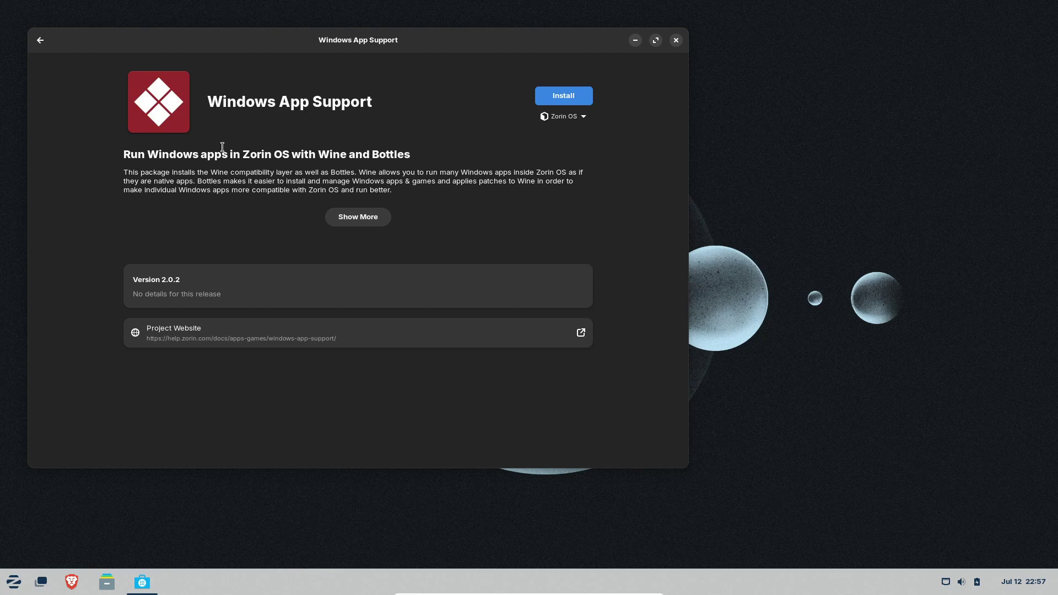
left_click(676, 40)
- Launch System Monitor from the full list of apps
key("super")
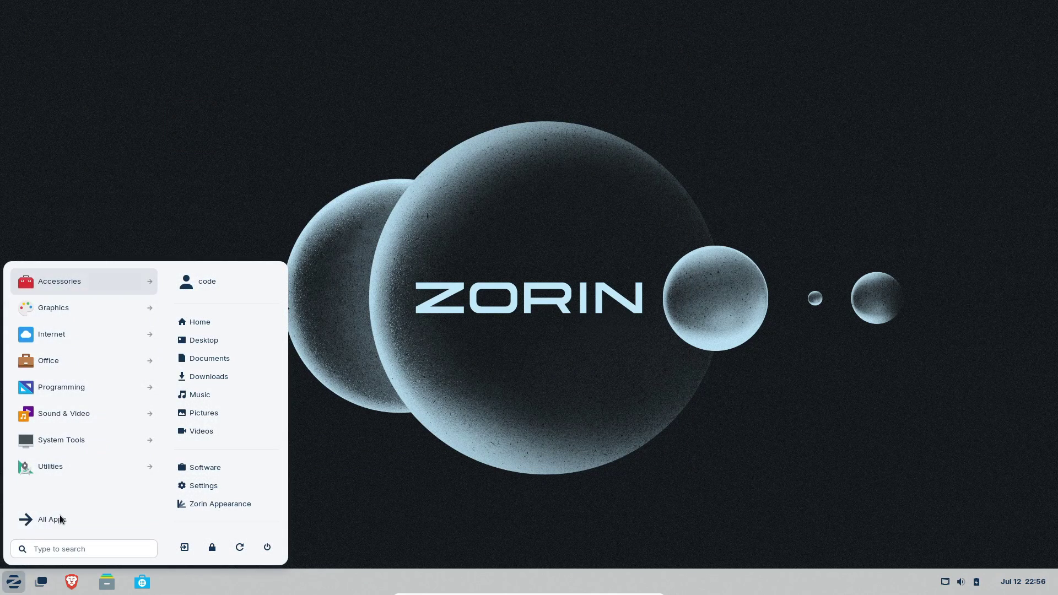
left_click(59, 516)
scroll(83, 461, "down", 5)
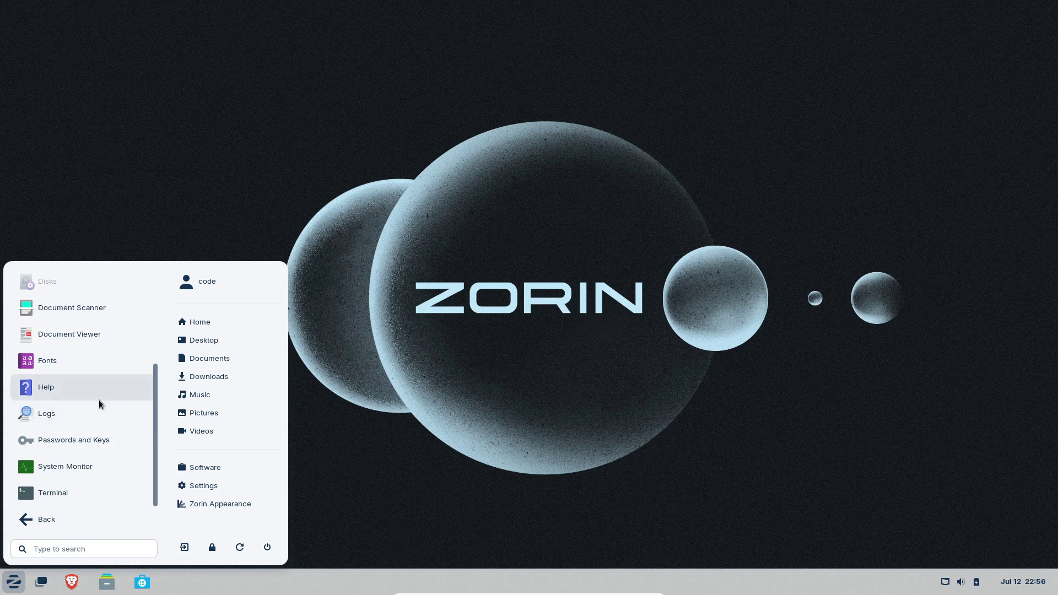
left_click(92, 468)
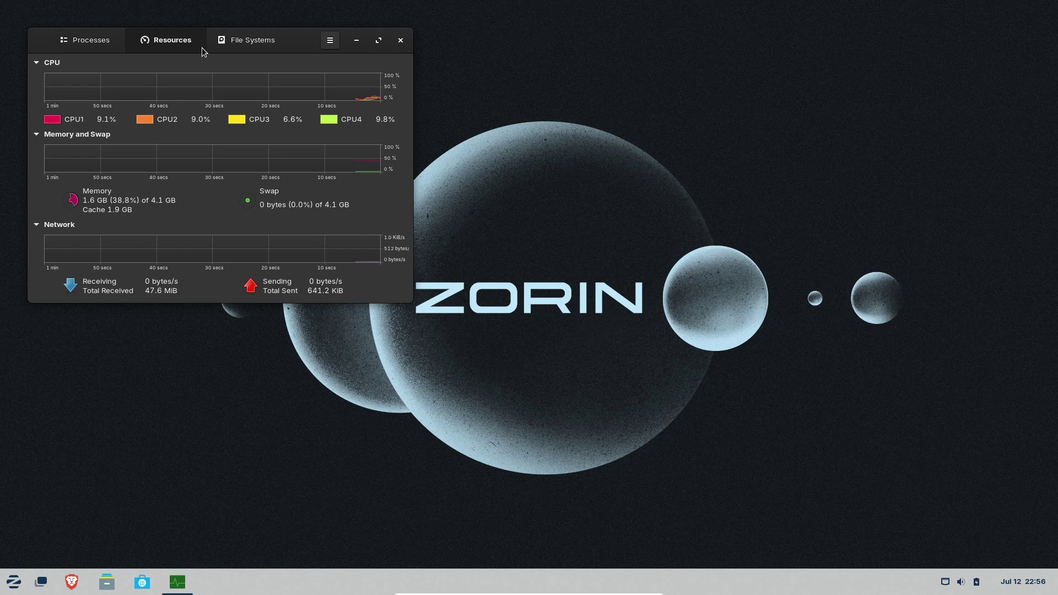
- Check System Monitor's File Systems view, close it, and browse Software's Installed and Explore pages
left_click(253, 40)
left_click(401, 40)
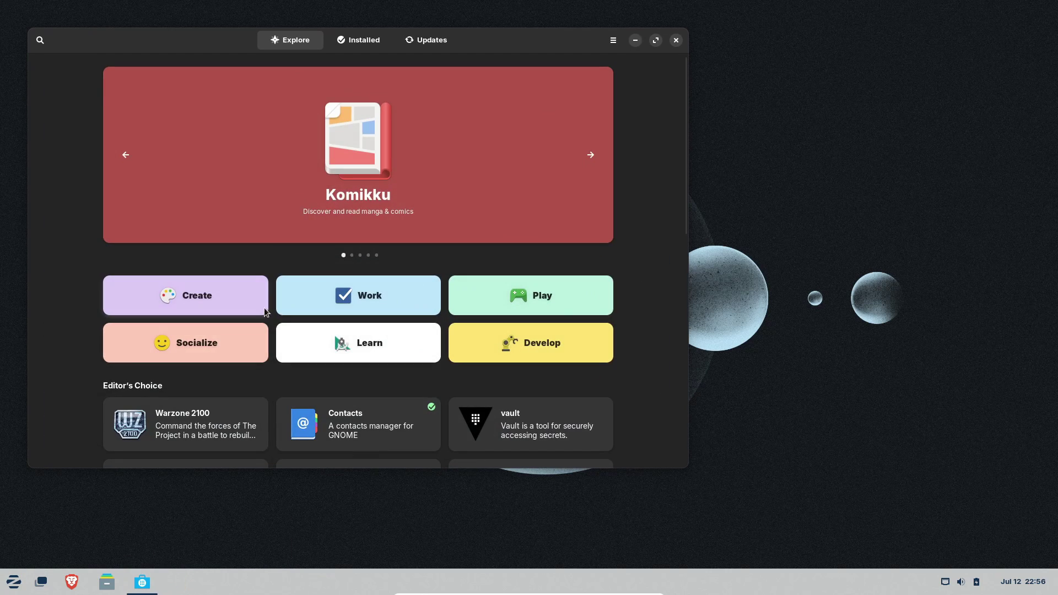
scroll(273, 305, "down", 10)
scroll(273, 306, "up", 10)
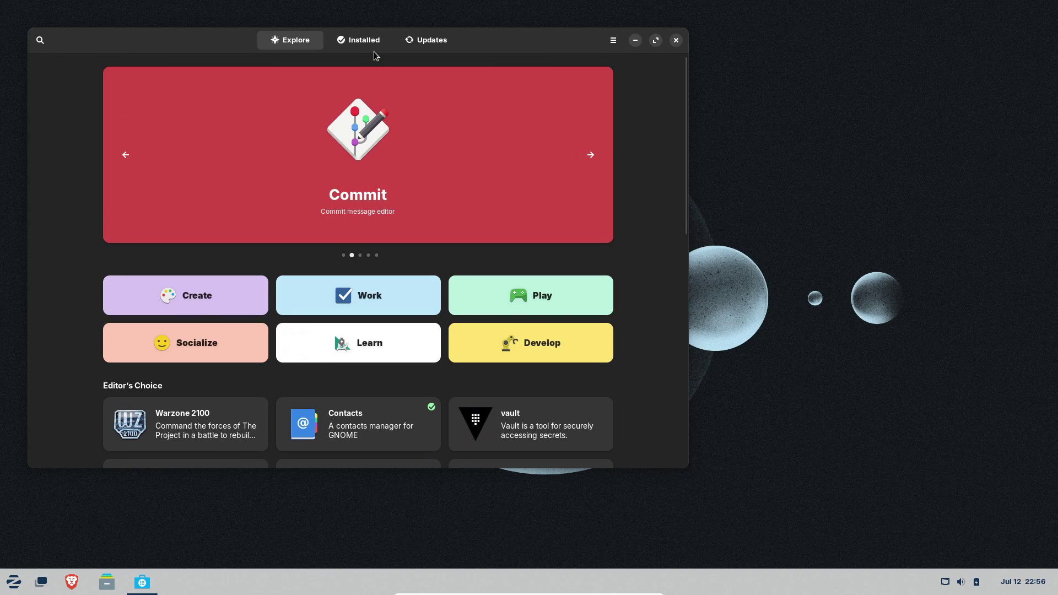
left_click(358, 40)
left_click(312, 41)
- View the CLion, Converseen and Amazfish detail pages from Explore
scroll(214, 322, "down", 5)
left_click(213, 322)
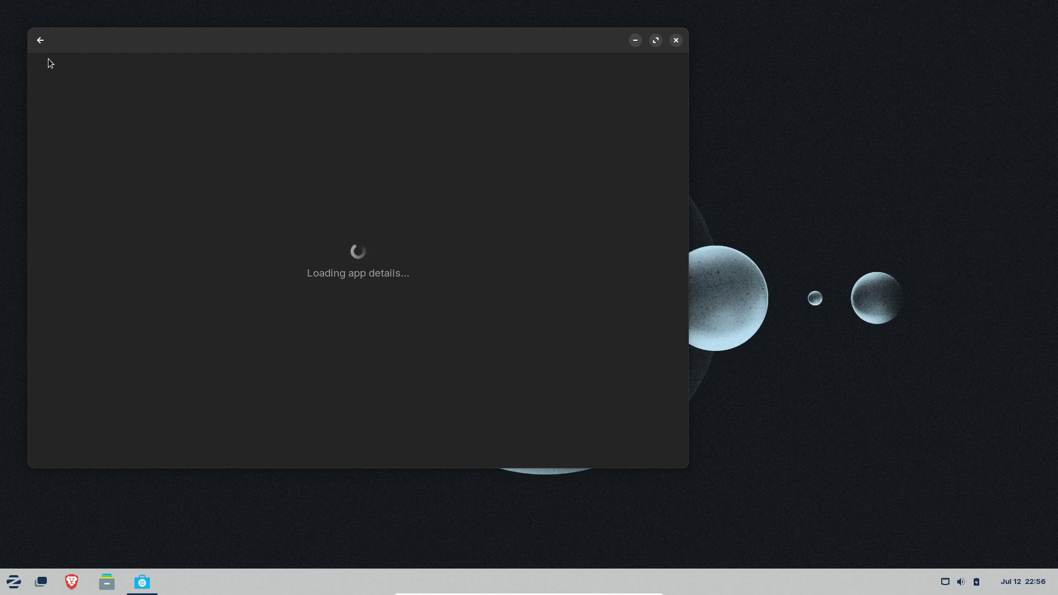
left_click(44, 42)
scroll(290, 329, "down", 3)
left_click(173, 319)
left_click(50, 44)
scroll(361, 353, "down", 3)
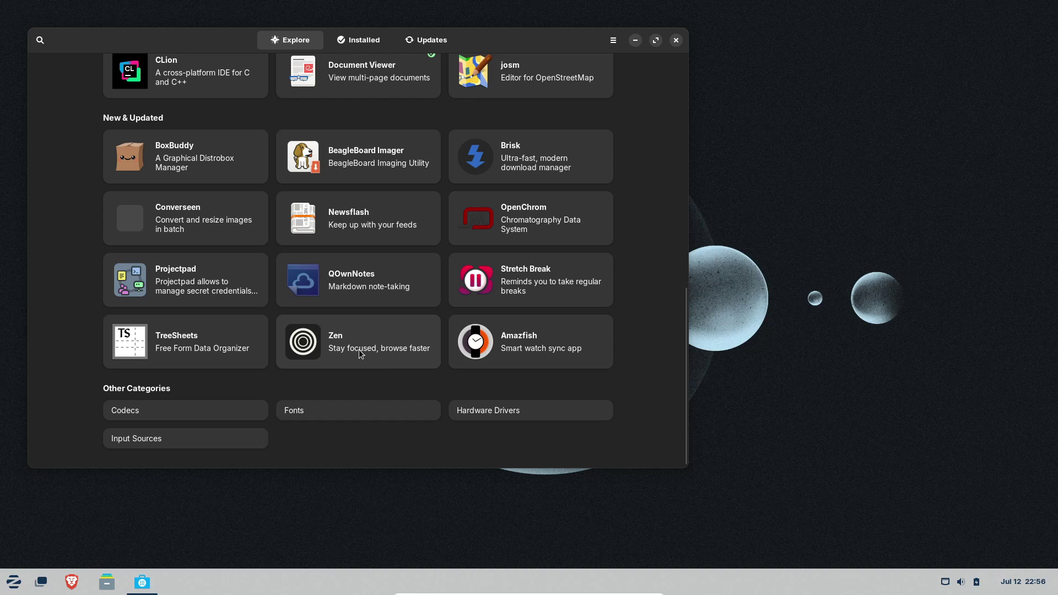
left_click(465, 361)
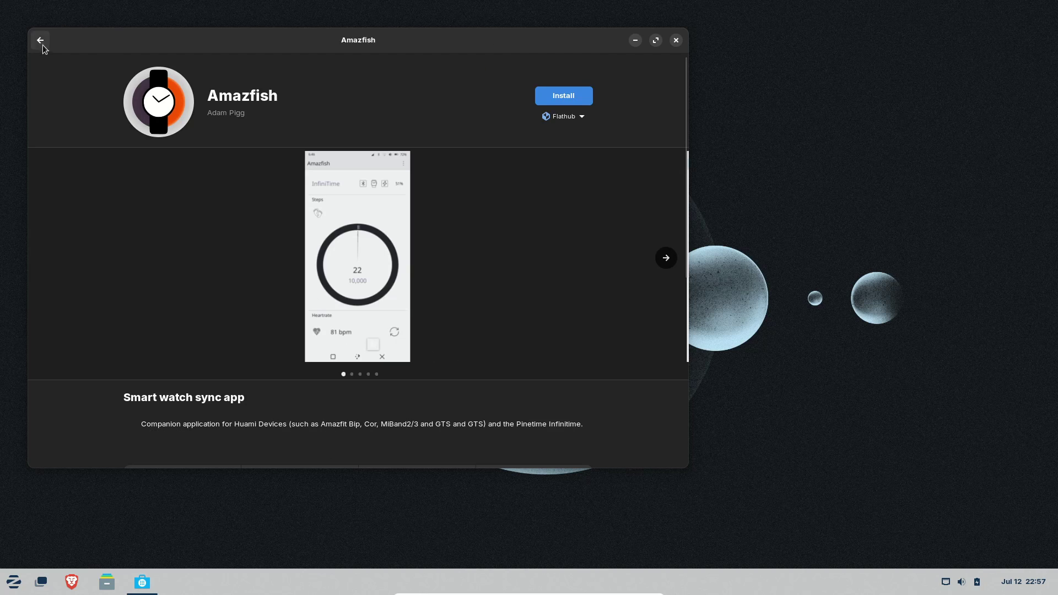
left_click(42, 43)
- Browse the Create category and open Blender's details page
scroll(237, 236, "up", 5)
left_click(191, 278)
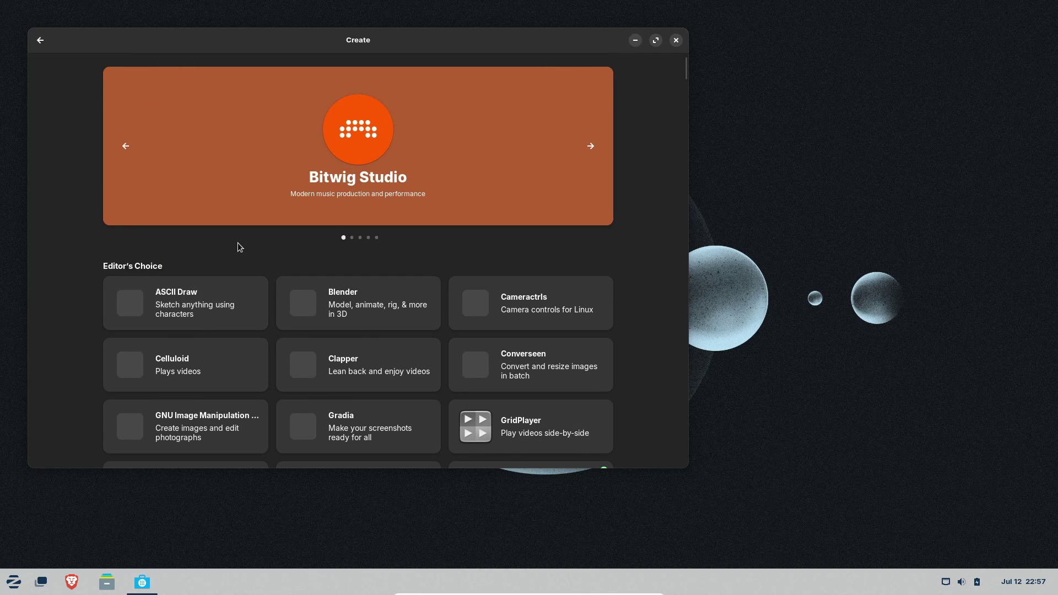
scroll(237, 245, "down", 3)
scroll(230, 252, "down", 10)
scroll(231, 252, "down", 5)
scroll(231, 252, "up", 15)
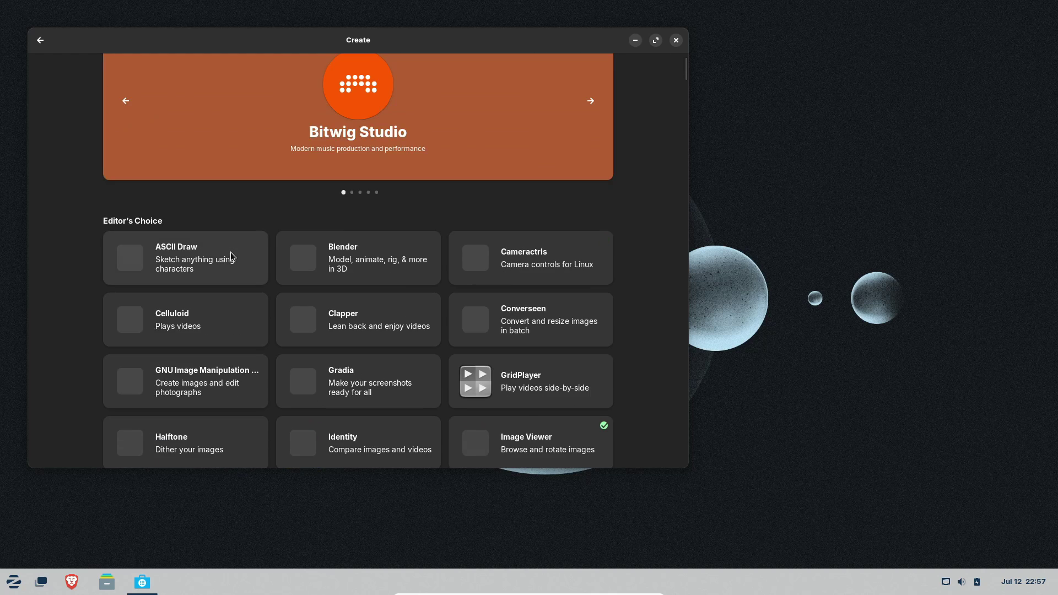
left_click(330, 259)
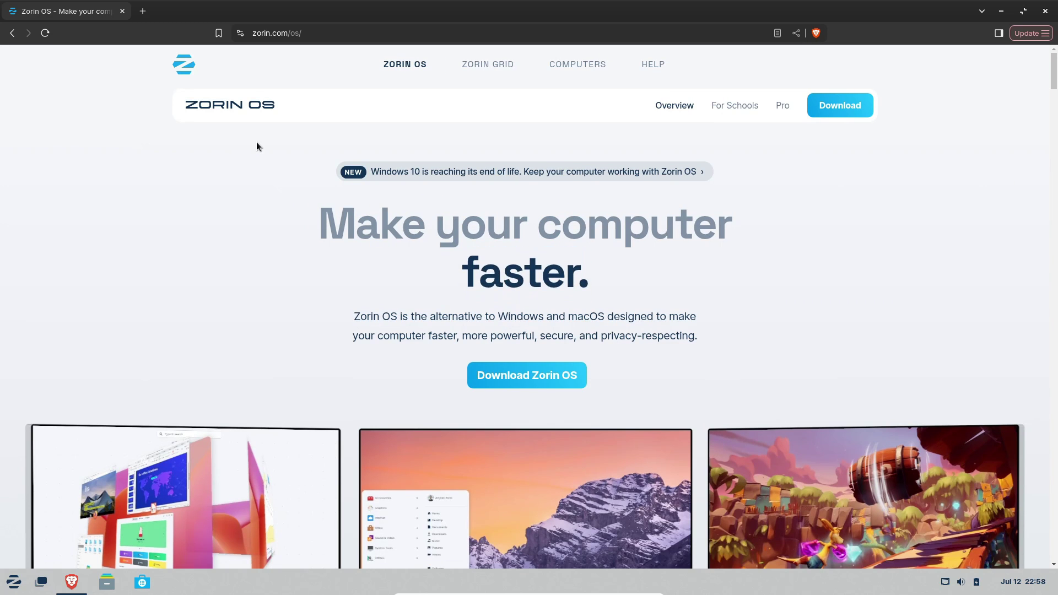
- Scroll down and back up through the current Zorin OS web page
scroll(257, 147, "down", 5)
scroll(257, 144, "down", 5)
scroll(256, 141, "down", 5)
scroll(257, 140, "down", 5)
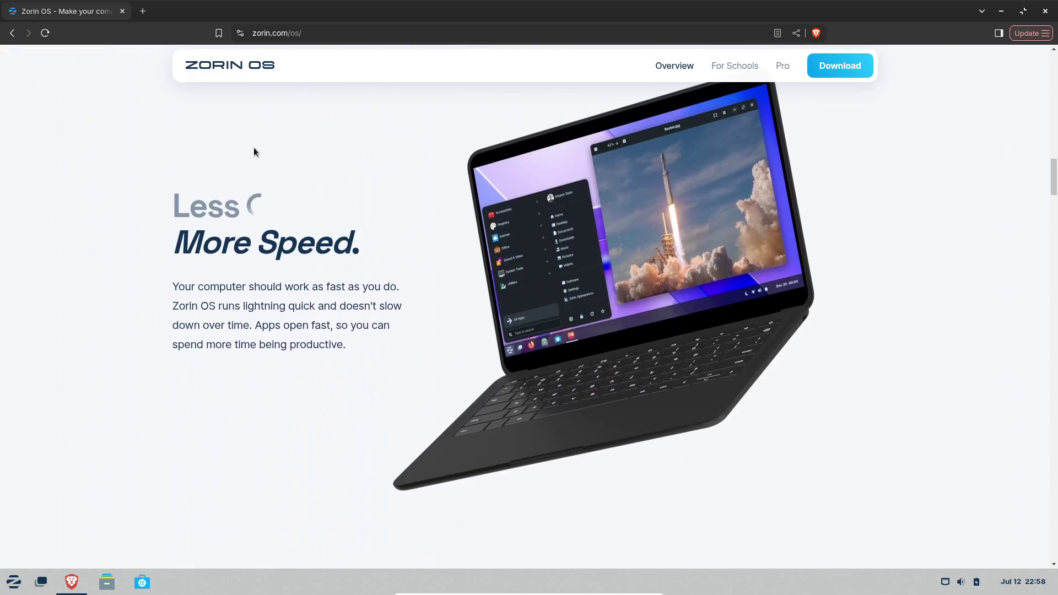
scroll(253, 147, "down", 5)
scroll(253, 147, "down", 5)
scroll(254, 148, "up", 10)
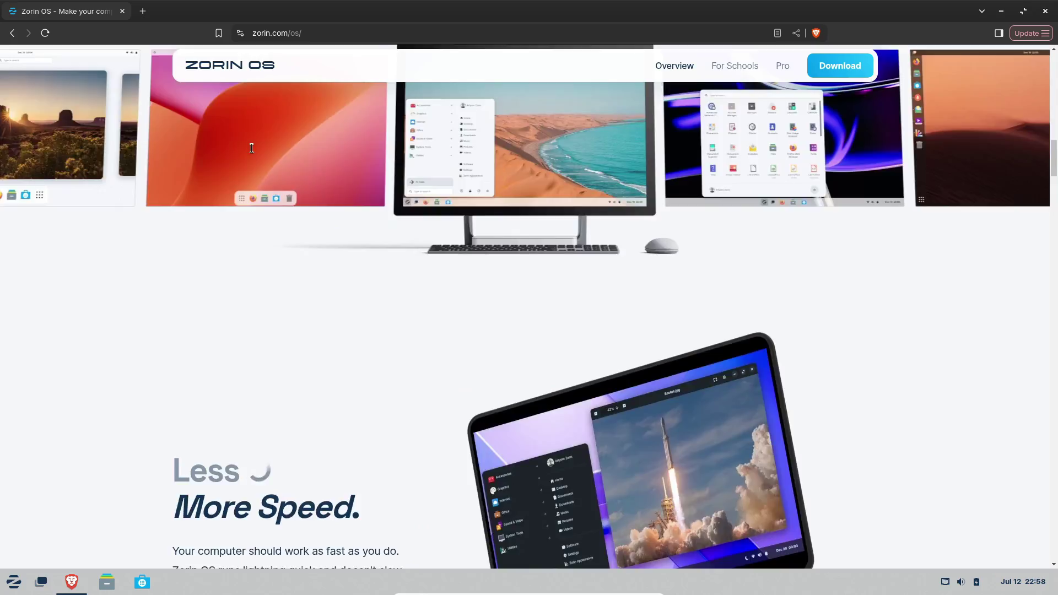
scroll(252, 147, "up", 15)
- Browse the Zorin OS Education (For Schools) page
left_click(730, 107)
scroll(544, 217, "down", 4)
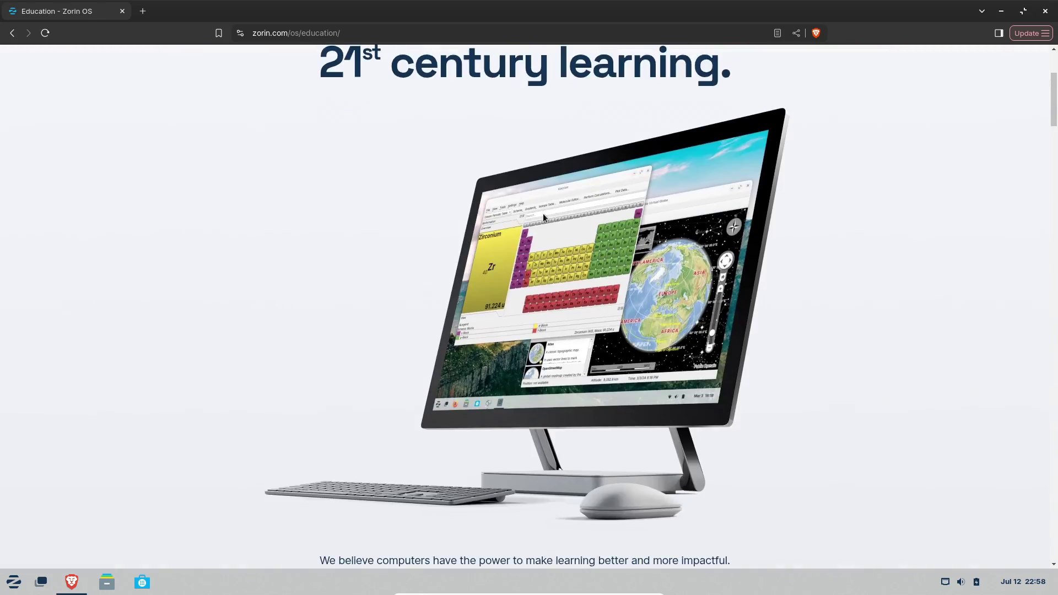
scroll(544, 214, "down", 5)
scroll(544, 213, "down", 10)
scroll(543, 213, "up", 5)
scroll(543, 212, "up", 10)
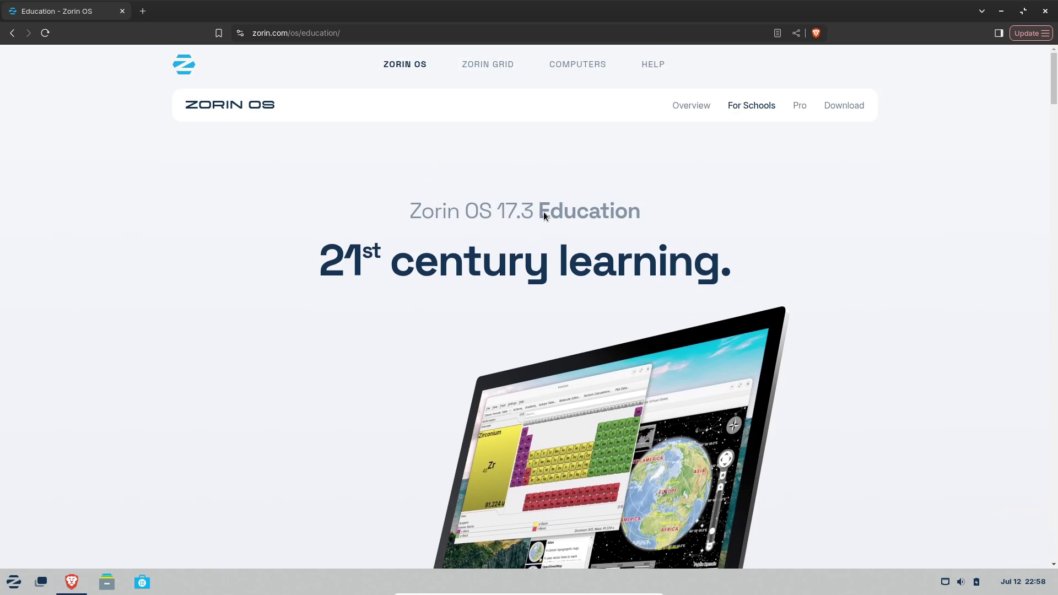
- Browse the Zorin OS Pro page
left_click(800, 106)
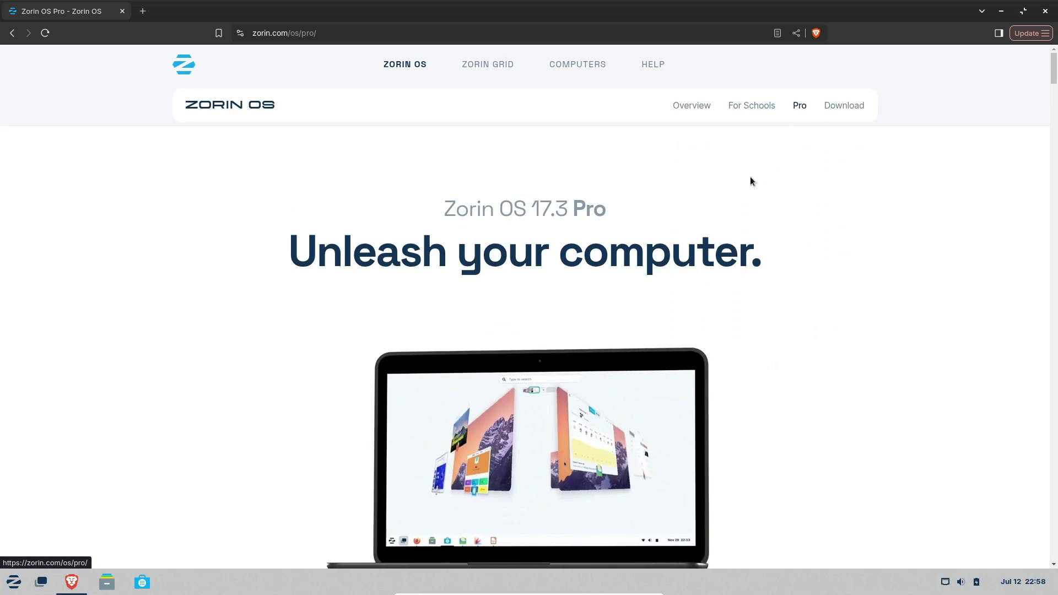
scroll(751, 181, "down", 5)
scroll(751, 181, "down", 5)
scroll(751, 181, "down", 5)
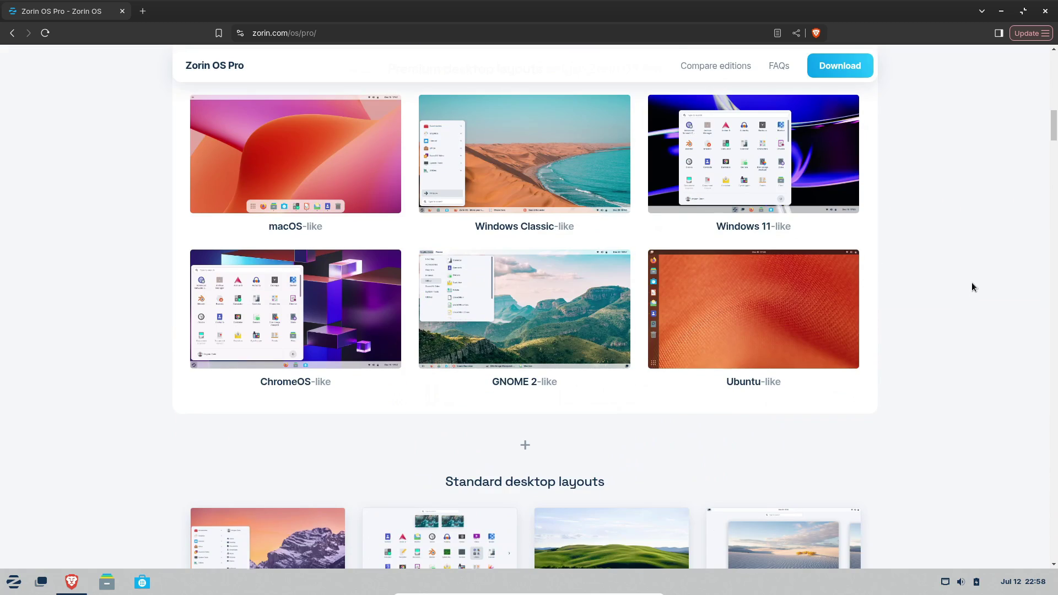
scroll(971, 283, "down", 3)
scroll(525, 273, "up", 2)
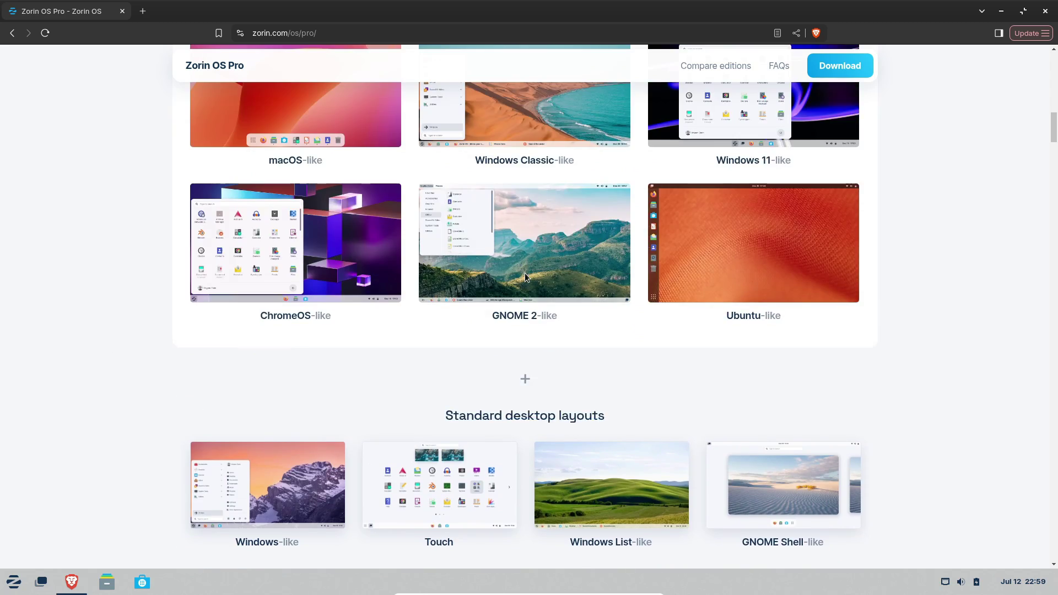
scroll(524, 271, "up", 15)
- Scroll through the Zorin OS Download page
left_click(844, 105)
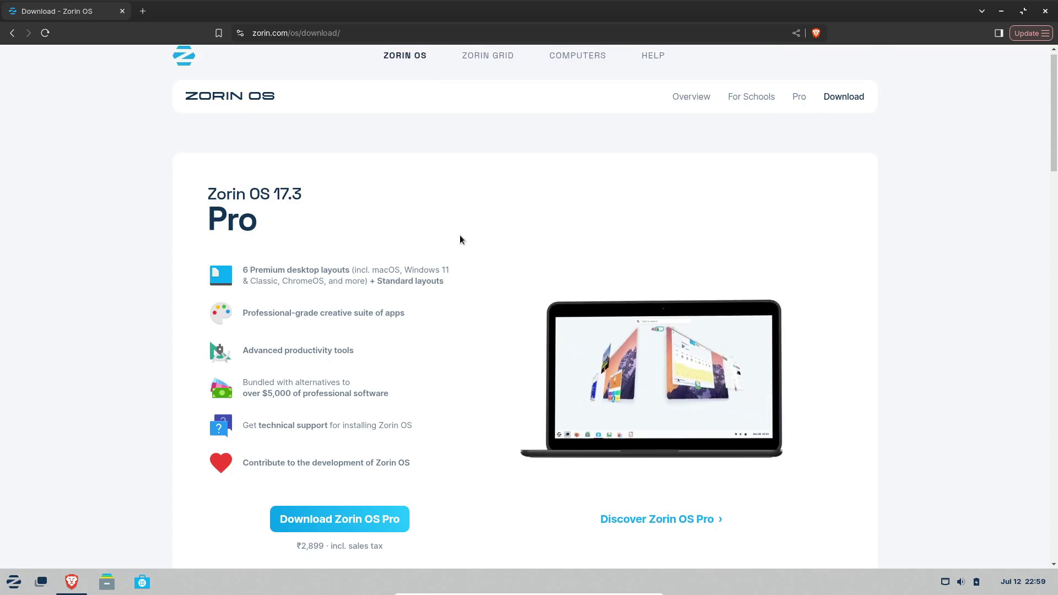
scroll(460, 235, "down", 3)
scroll(458, 236, "down", 1)
scroll(459, 236, "down", 2)
scroll(458, 240, "down", 3)
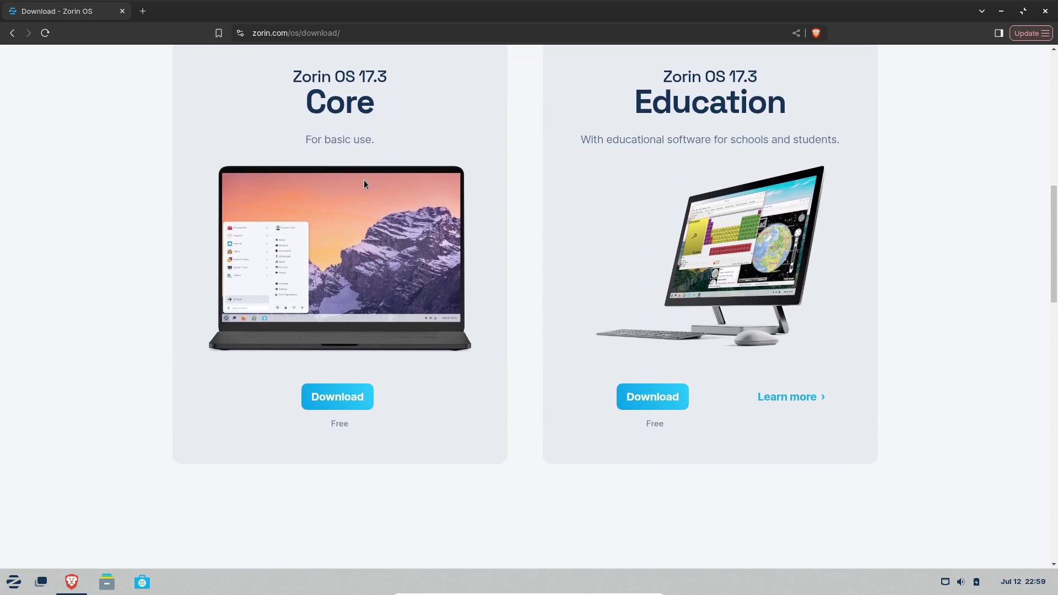
scroll(574, 175, "down", 1)
scroll(518, 226, "down", 8)
scroll(518, 226, "down", 7)
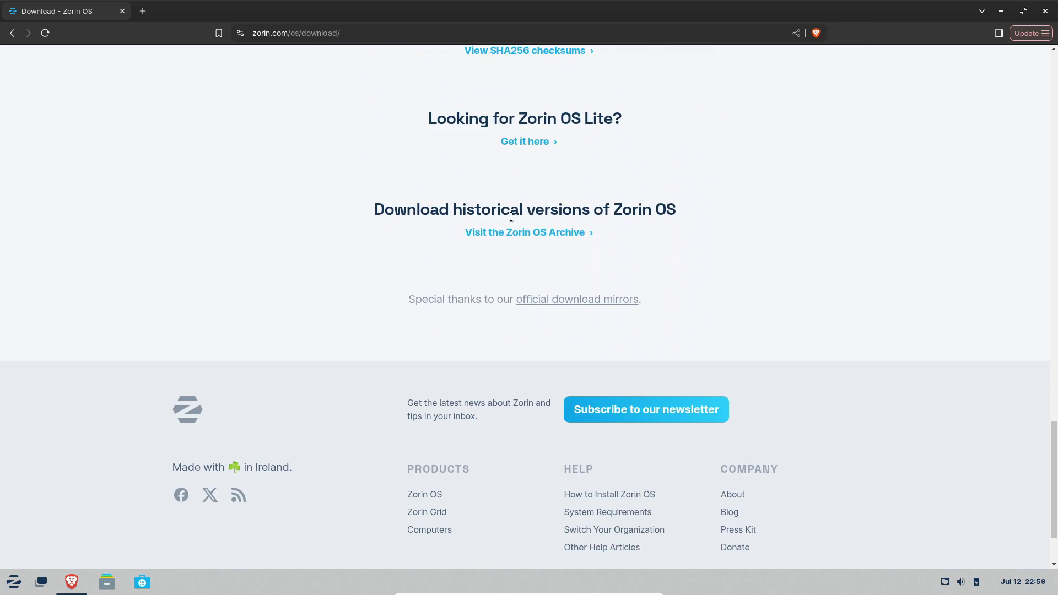
- Read the 'Getting Zorin OS Lite' help page via 'Get it here'
left_click(525, 141)
scroll(497, 163, "down", 2)
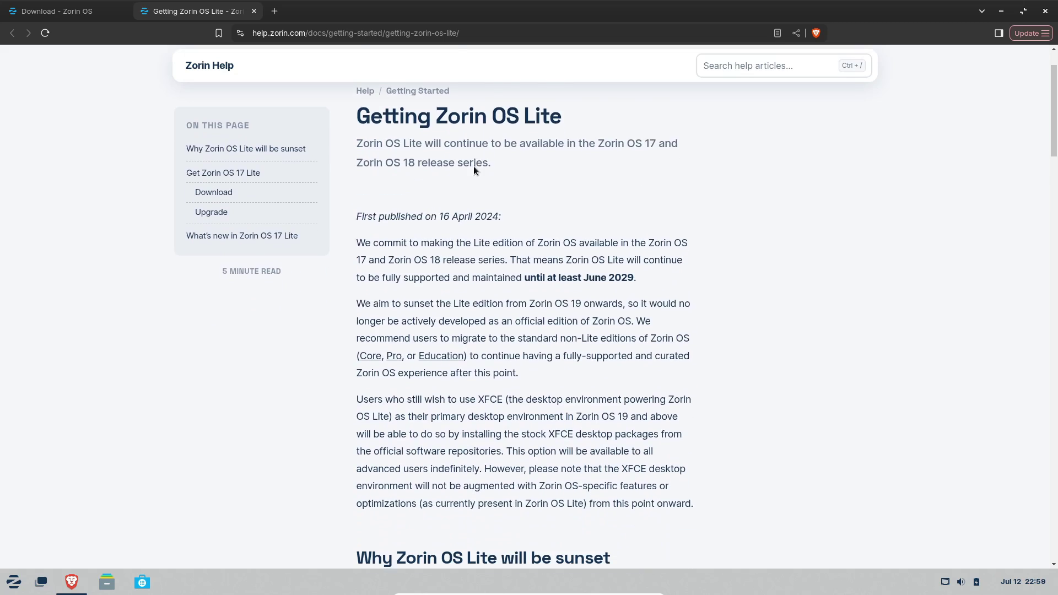
scroll(473, 168, "down", 3)
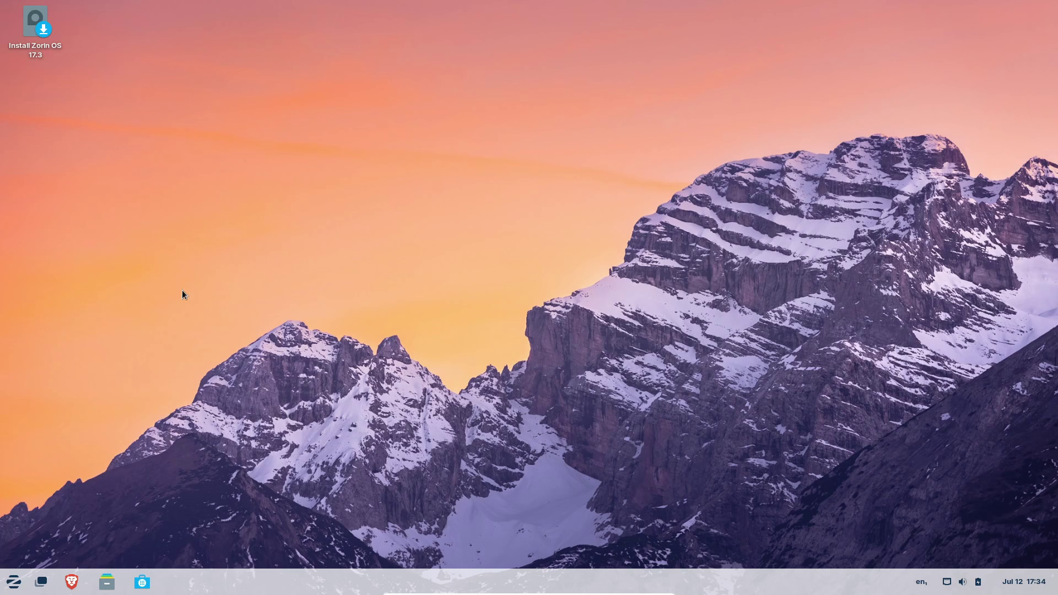
- Launch Scratch and view Settings About showing Zorin OS 17.3 Education
left_click(13, 582)
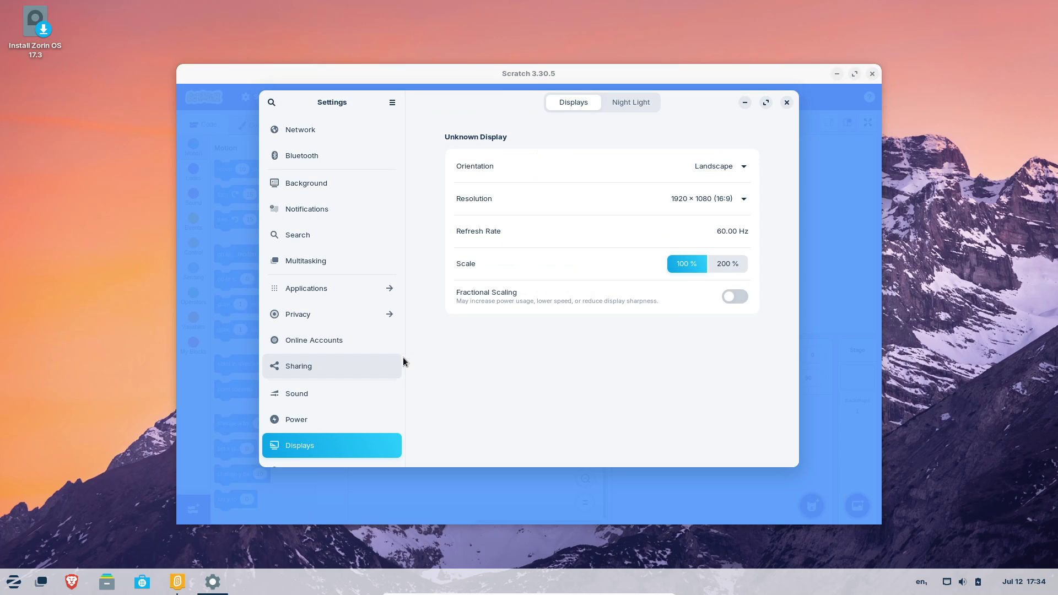
scroll(358, 341, "down", 5)
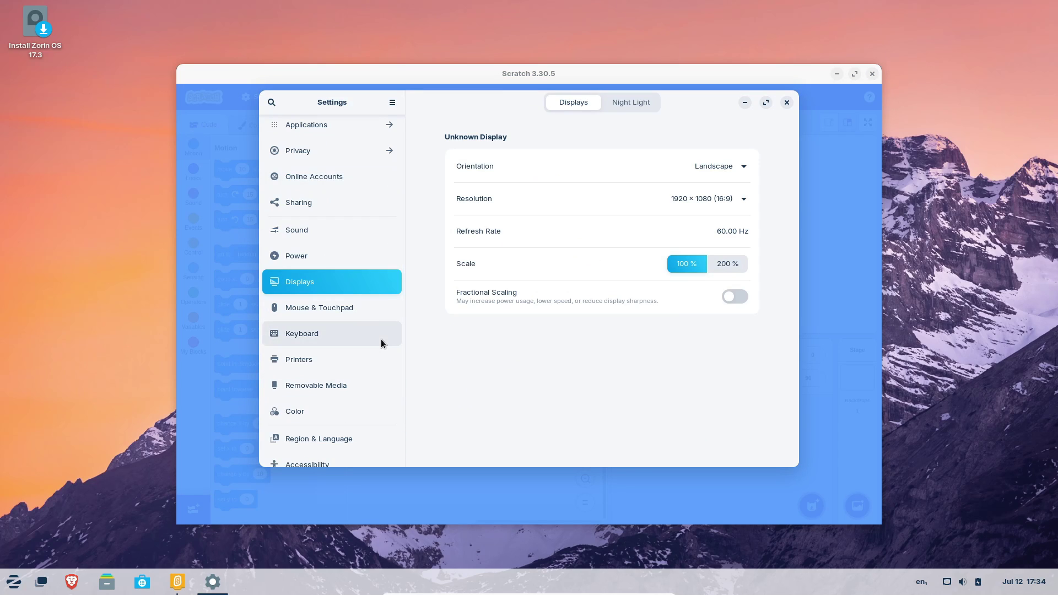
scroll(376, 320, "down", 4)
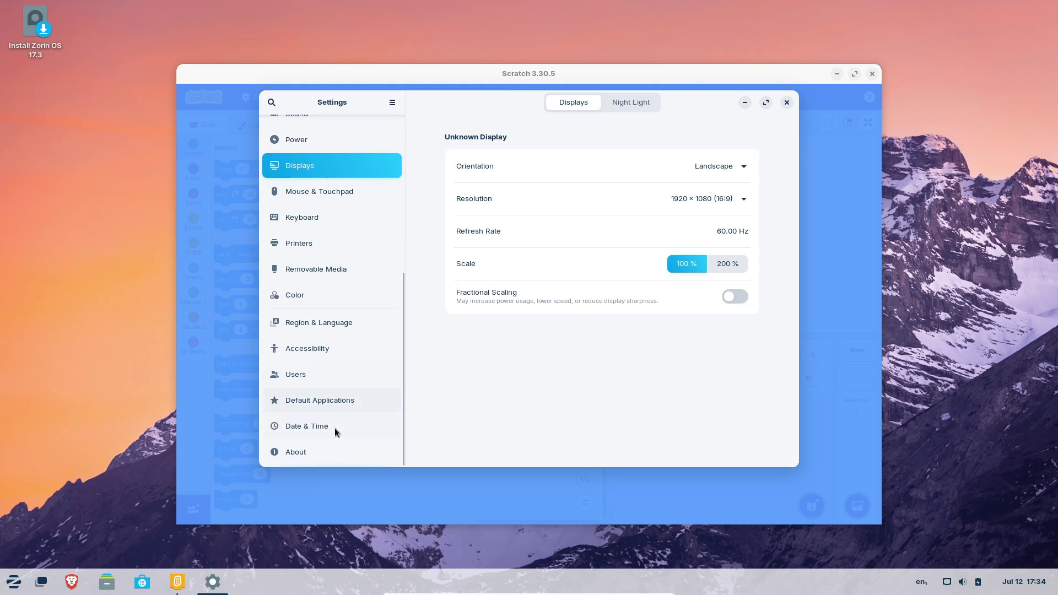
left_click(334, 449)
scroll(655, 307, "down", 3)
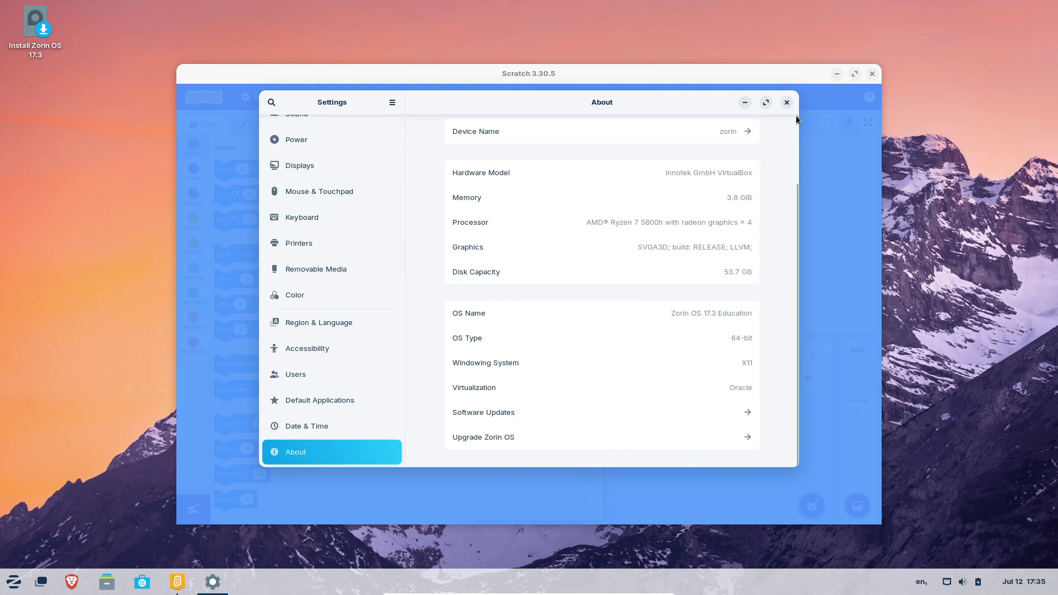
key("ctrl+q")
- Close Scratch, declining usage data, and browse the Education apps category
left_click(530, 379)
left_click(645, 411)
left_click(872, 73)
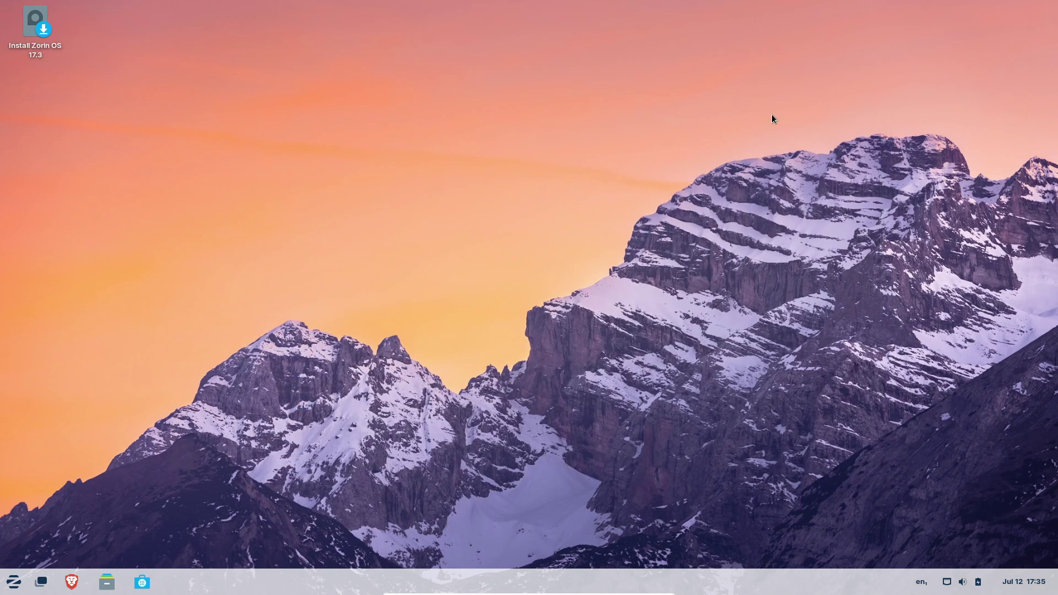
left_click(14, 582)
left_click(86, 466)
left_click(38, 519)
left_click(68, 466)
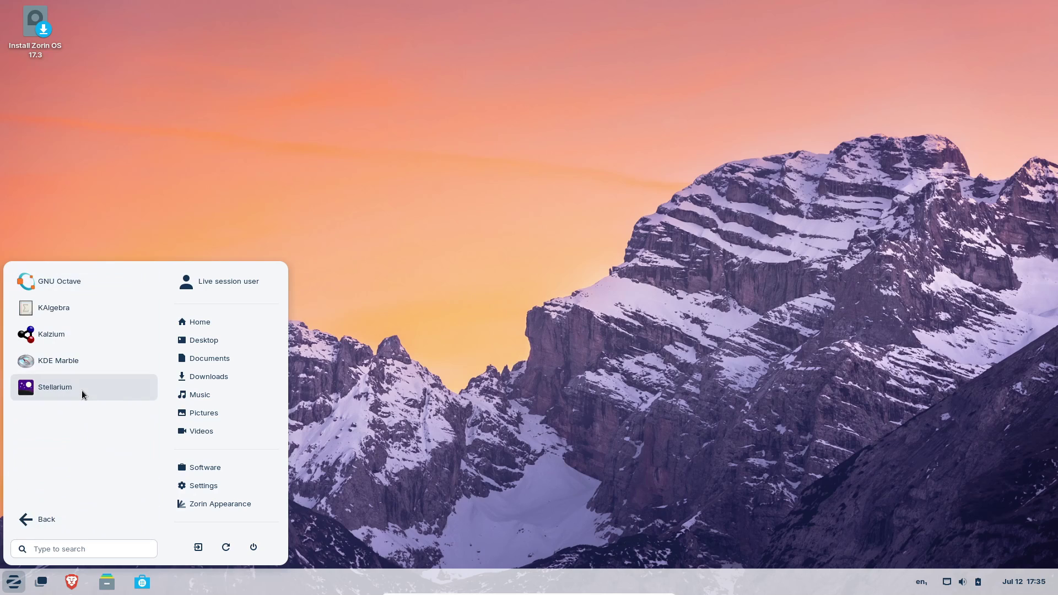
left_click(303, 390)
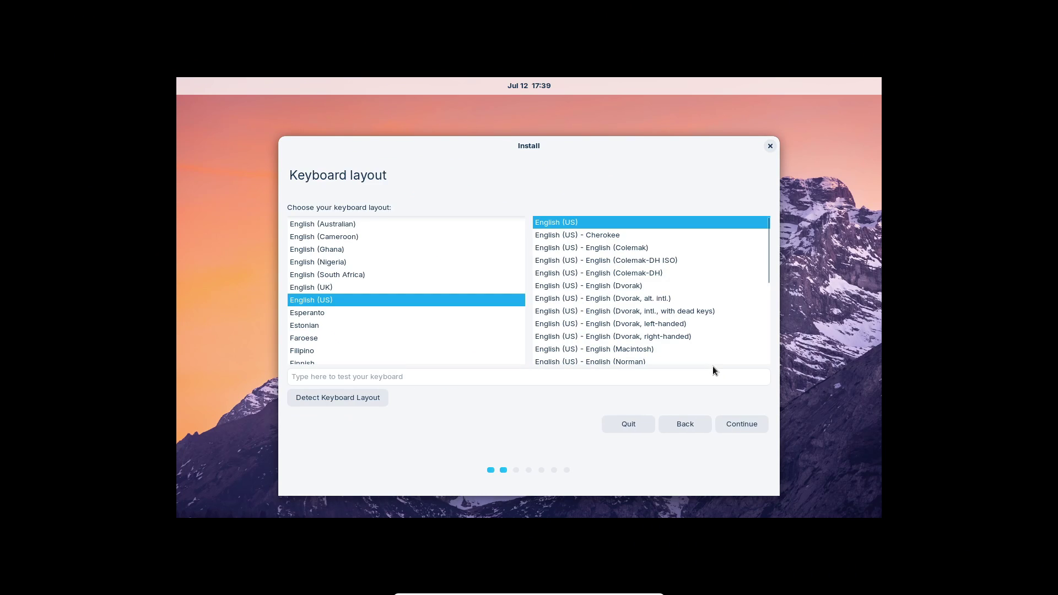
- Keep English (US) keyboard and normal installation, choose Erase disk, and confirm the changes
left_click(749, 423)
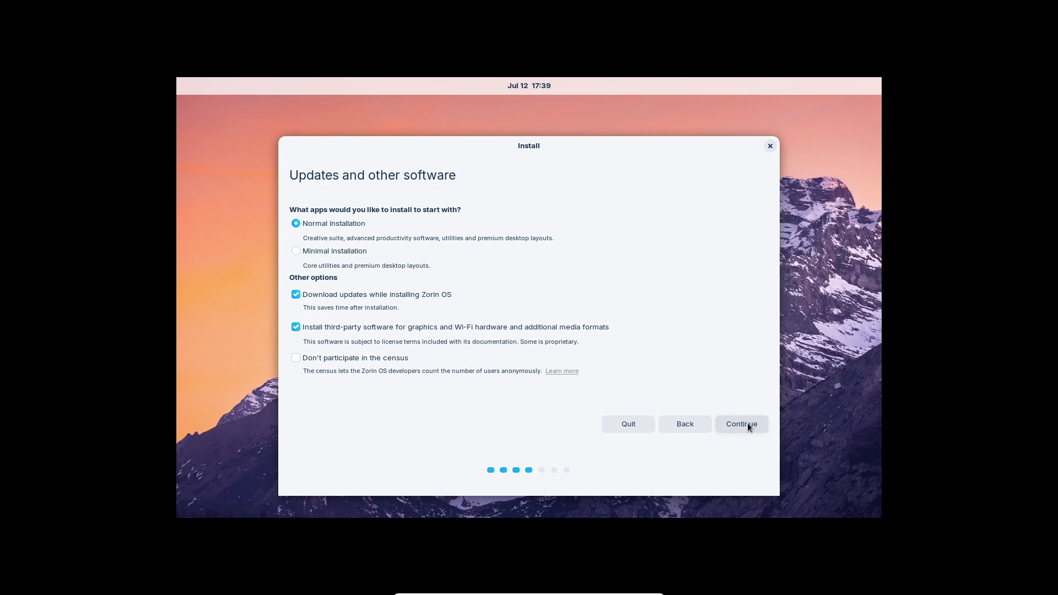
left_click(747, 424)
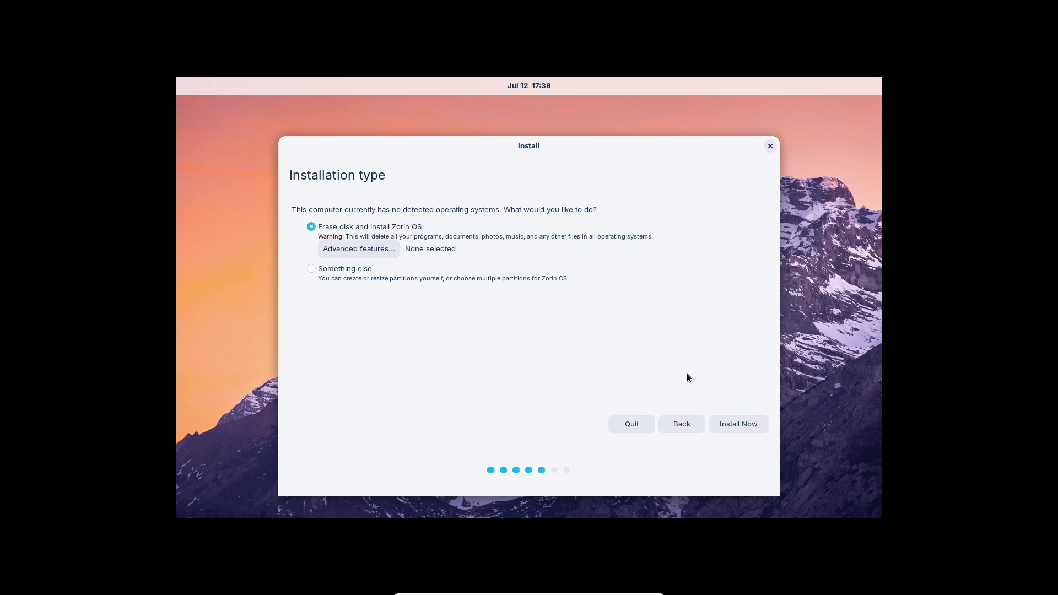
left_click(719, 422)
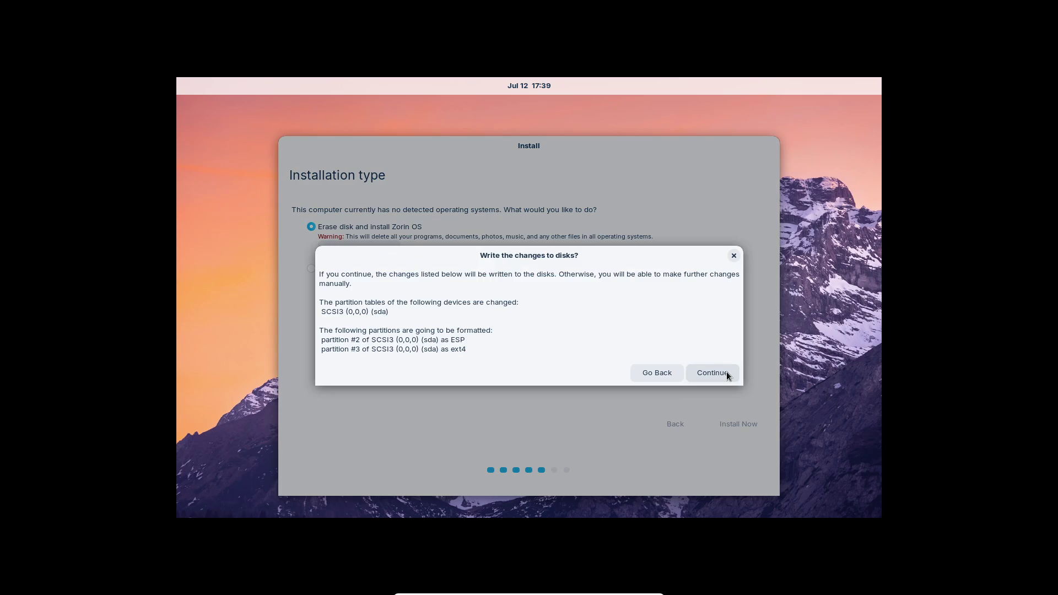
left_click(727, 371)
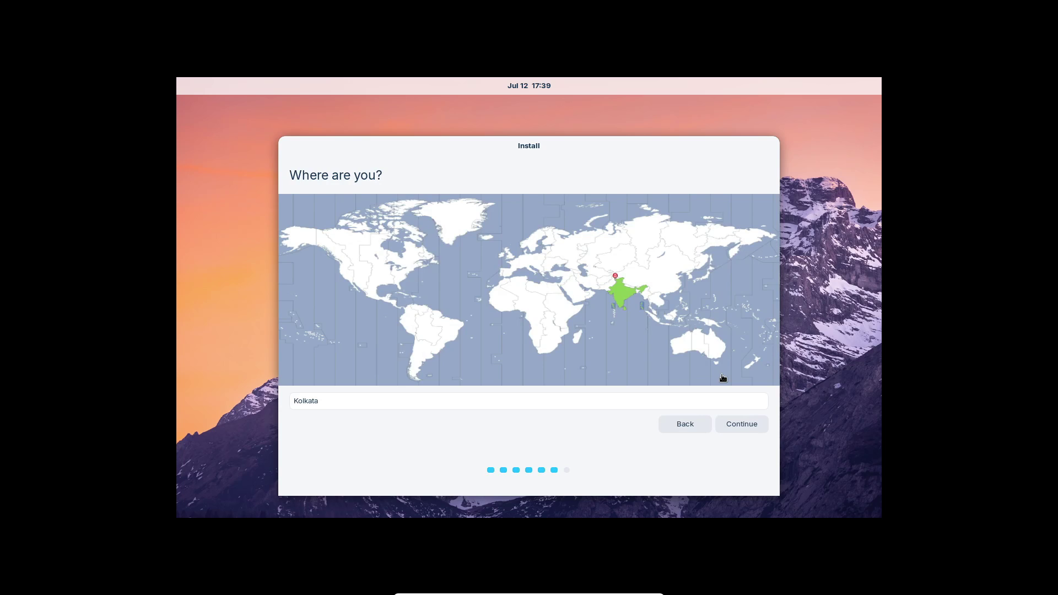
left_click(737, 428)
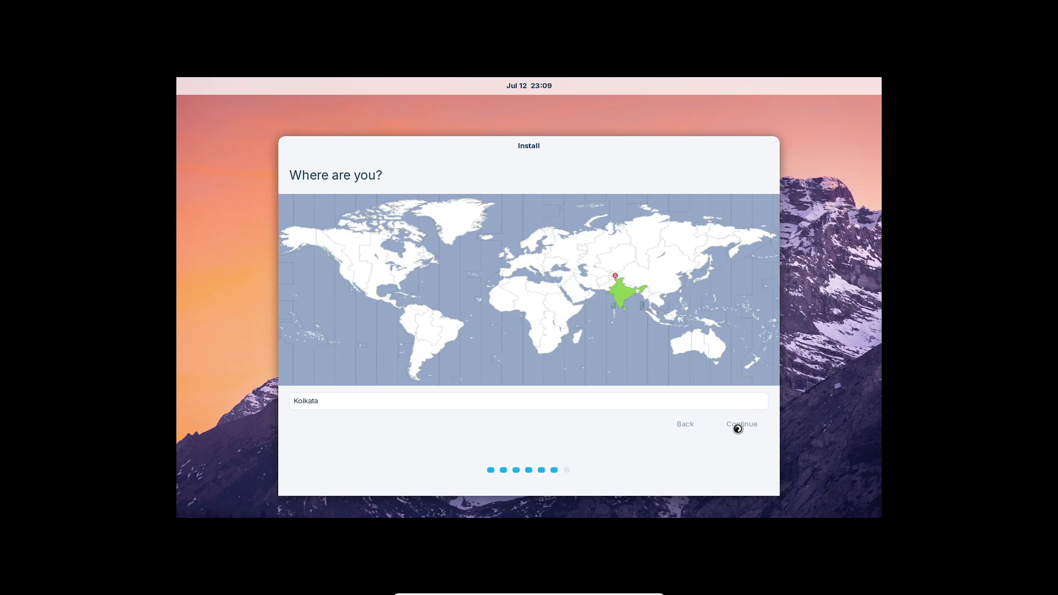
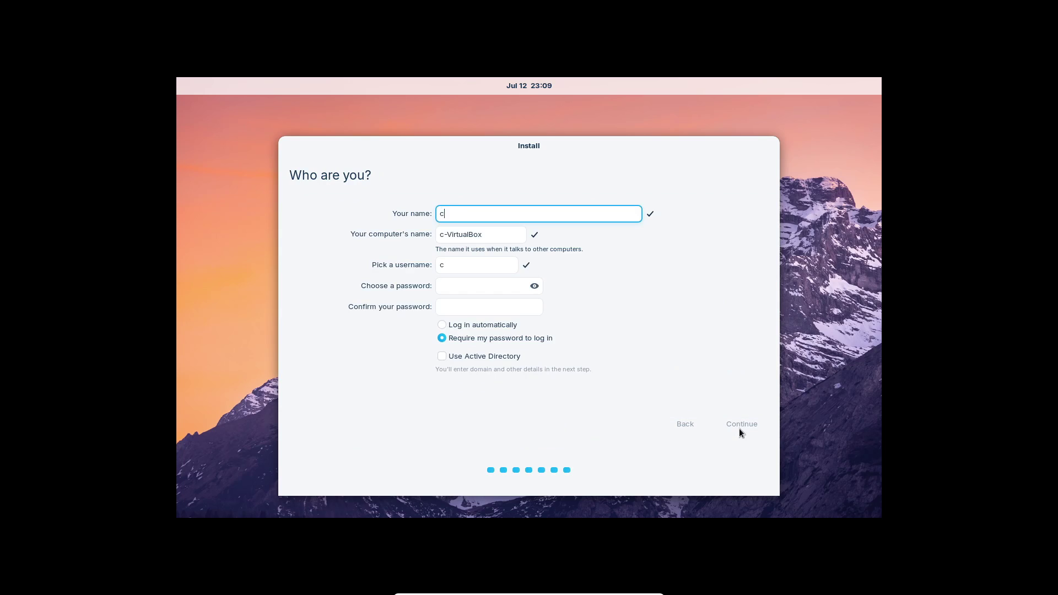
key("Tab")
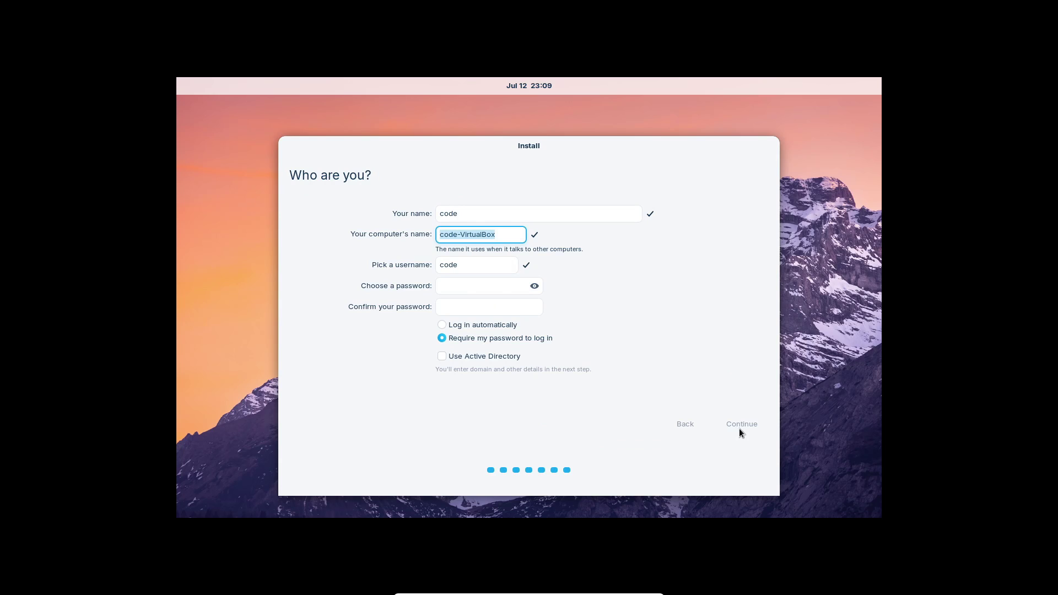
key("Tab")
key("Tab")
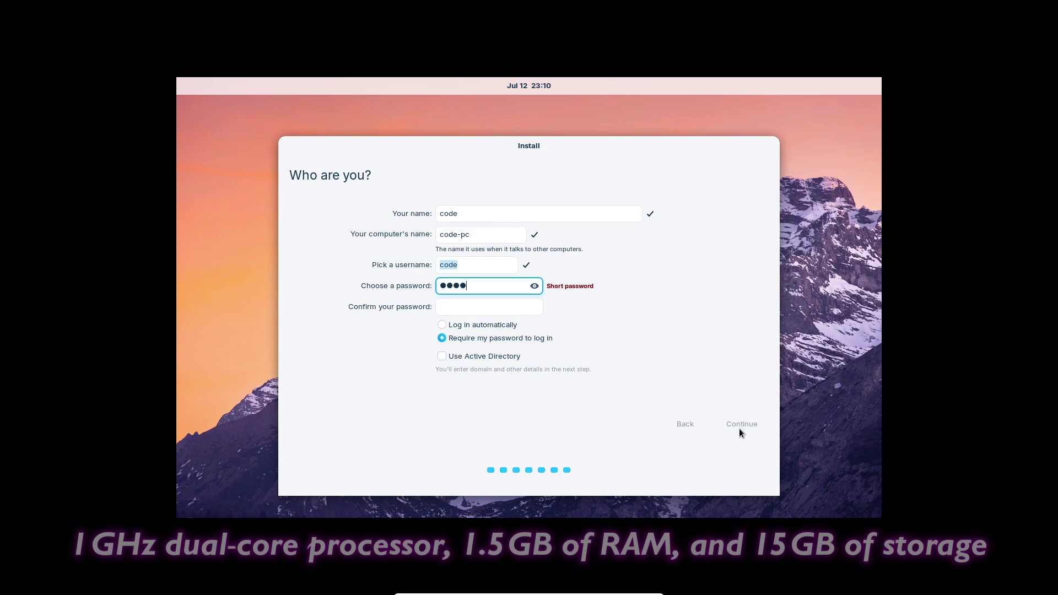
key("Tab")
left_click(739, 428)
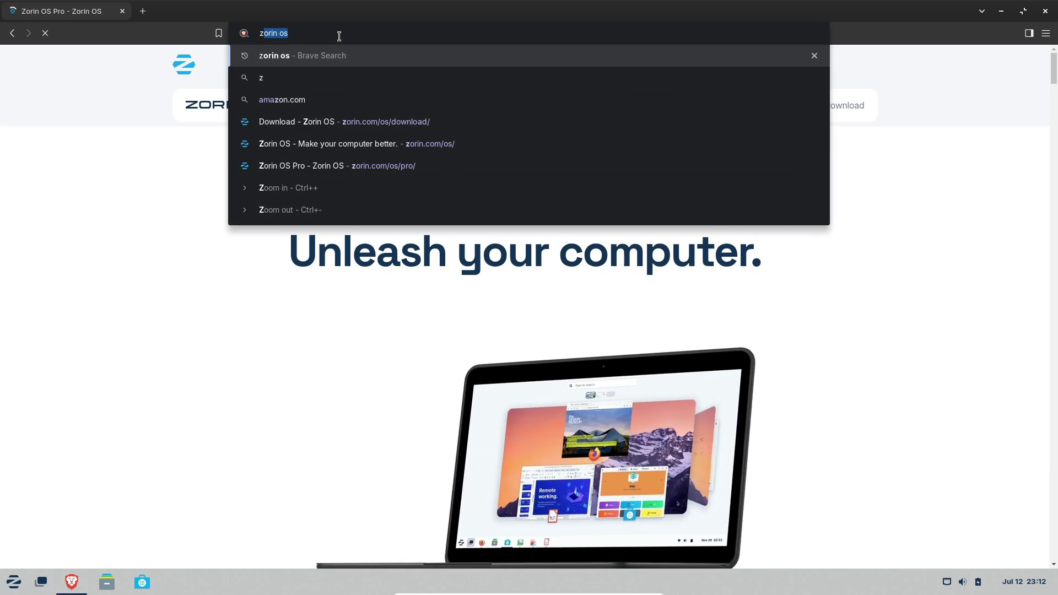
- Search 'zorin os community' in Brave, dismissing the update warning, and open a forum result
type("orin os co")
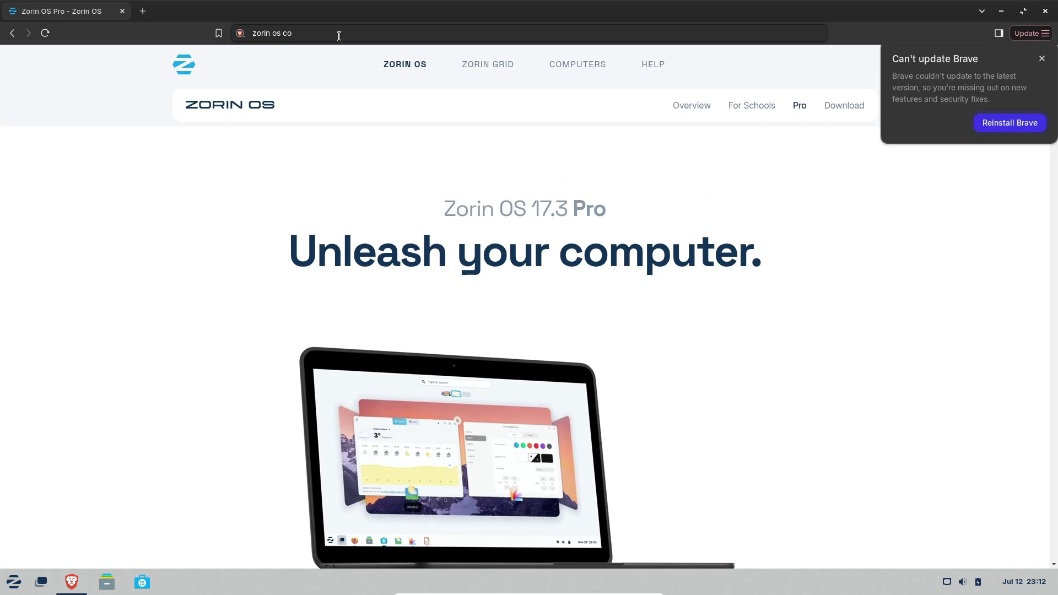
left_click(1040, 59)
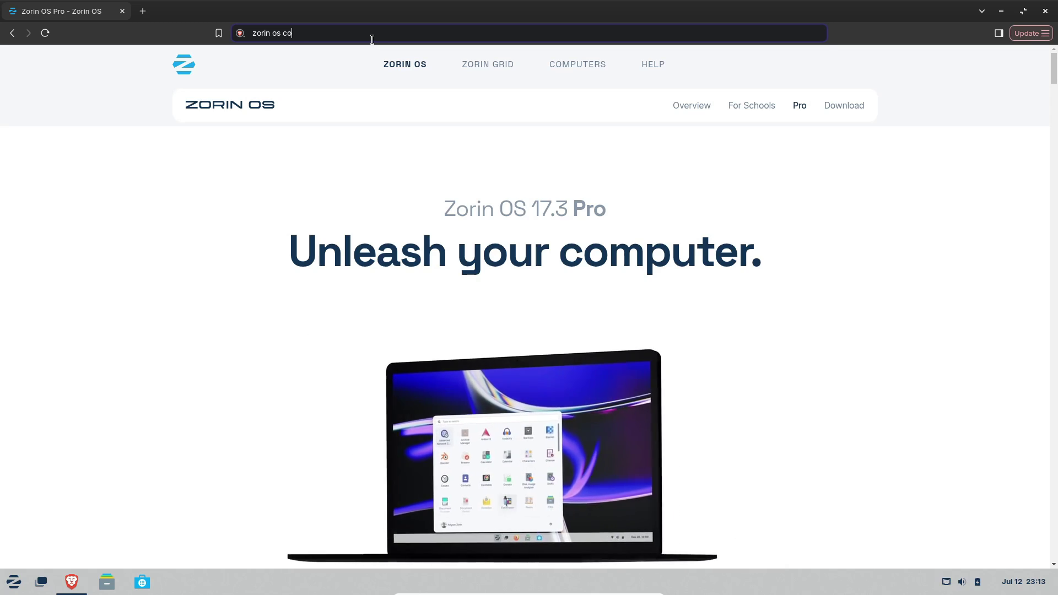
type("mmunity")
key("Return")
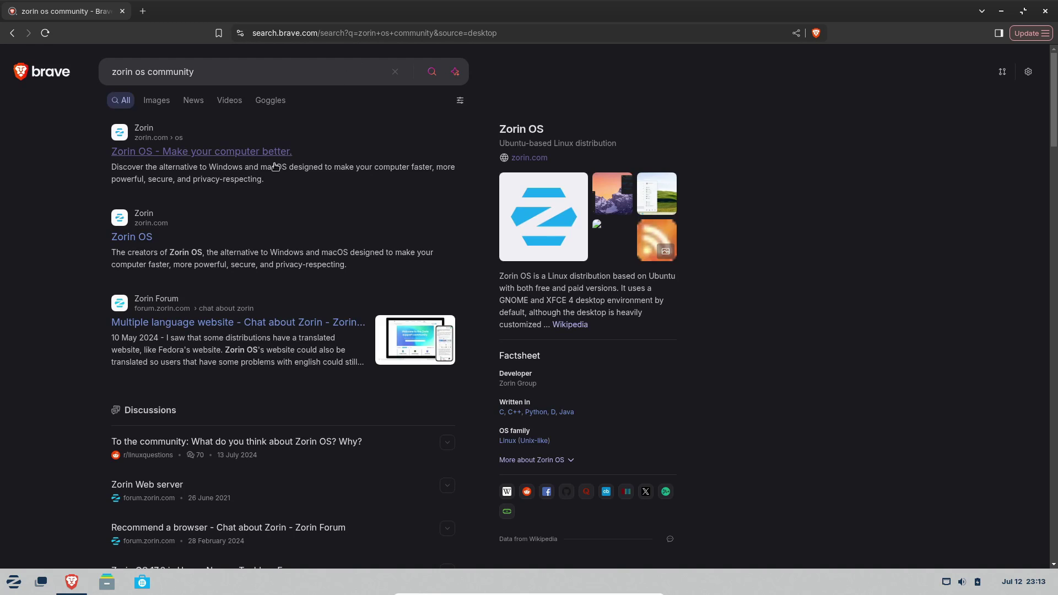
left_click(239, 324)
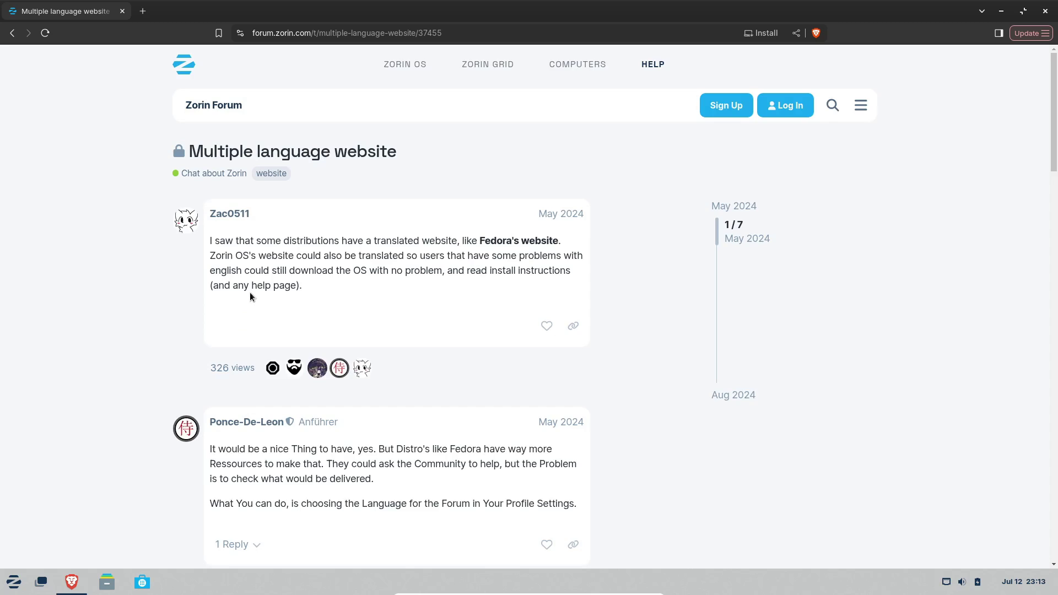
- Read through the 'Multiple language website' forum thread
scroll(210, 301, "down", 2)
scroll(168, 311, "down", 3)
scroll(169, 311, "up", 5)
scroll(234, 270, "down", 5)
scroll(234, 278, "down", 4)
scroll(236, 286, "down", 5)
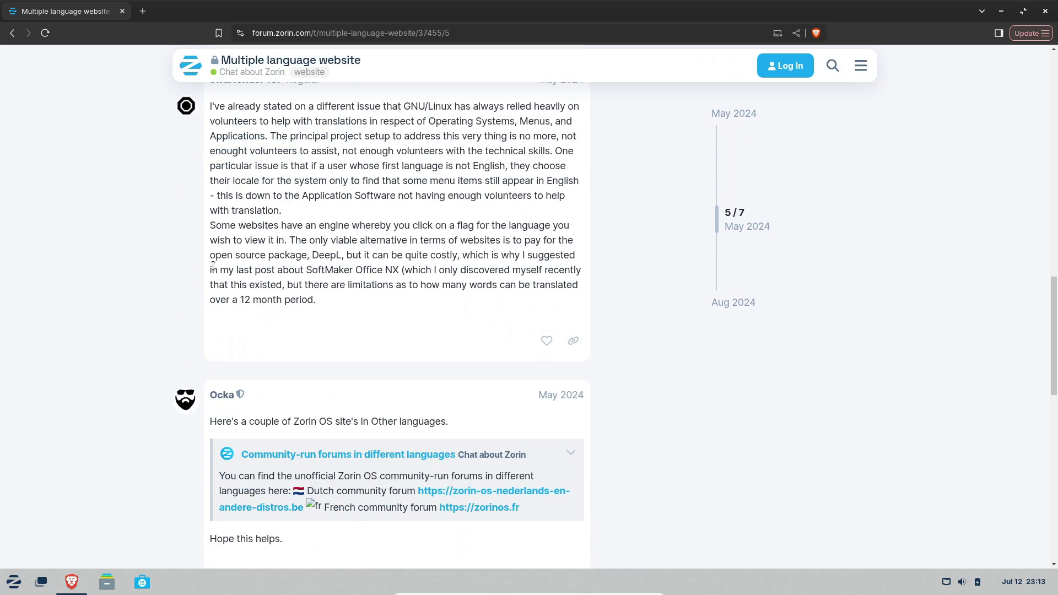
- Return to the 'zorin os community' search results and scroll further down
left_click(13, 33)
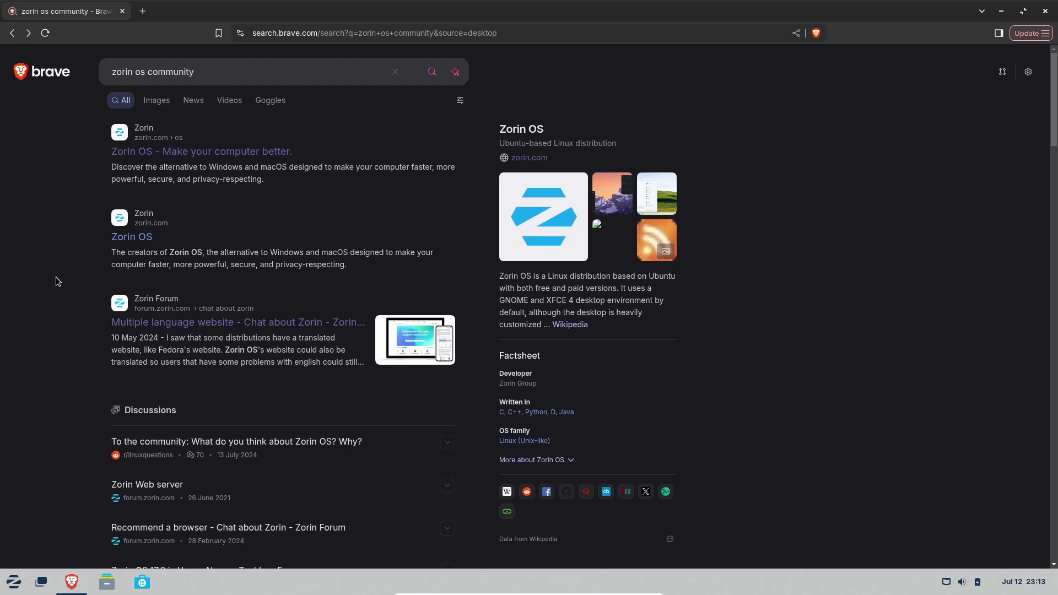
scroll(56, 277, "down", 5)
scroll(56, 276, "down", 2)
scroll(57, 276, "down", 3)
scroll(56, 276, "down", 3)
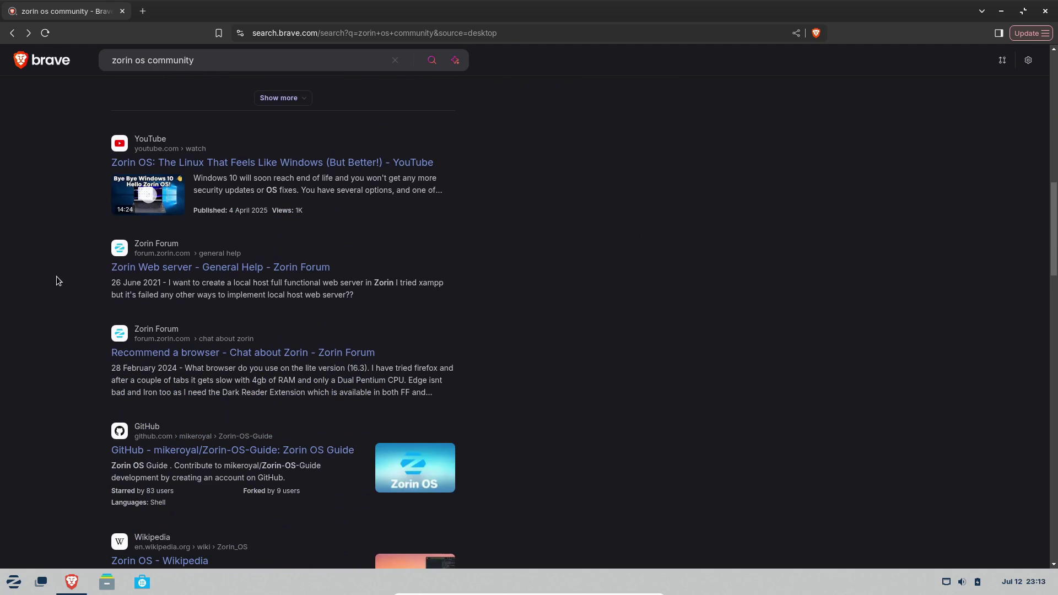
scroll(335, 276, "down", 3)
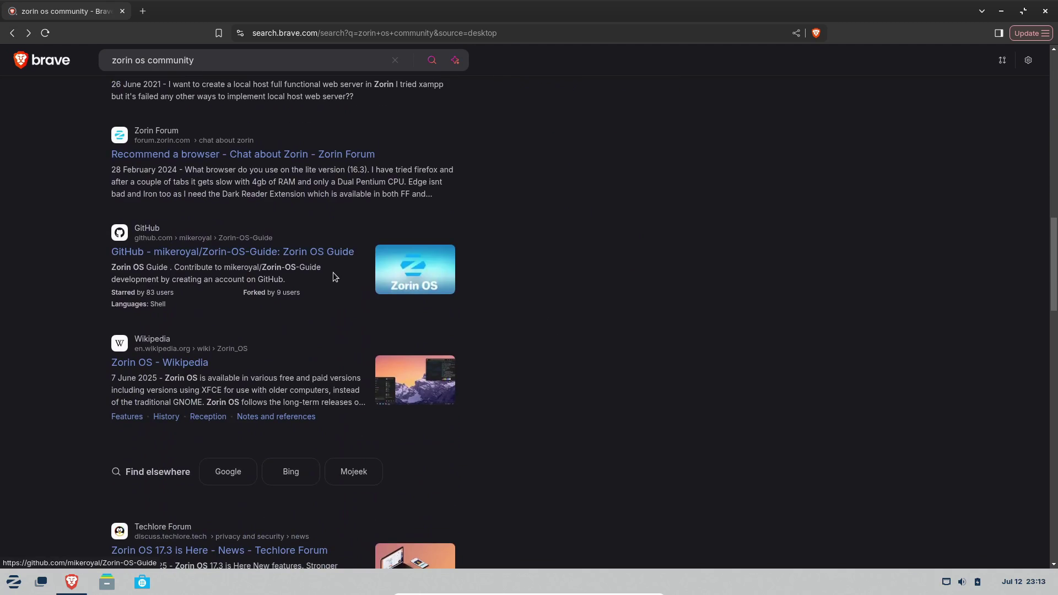
- Close Brave and view the Settings About details
left_click(1045, 12)
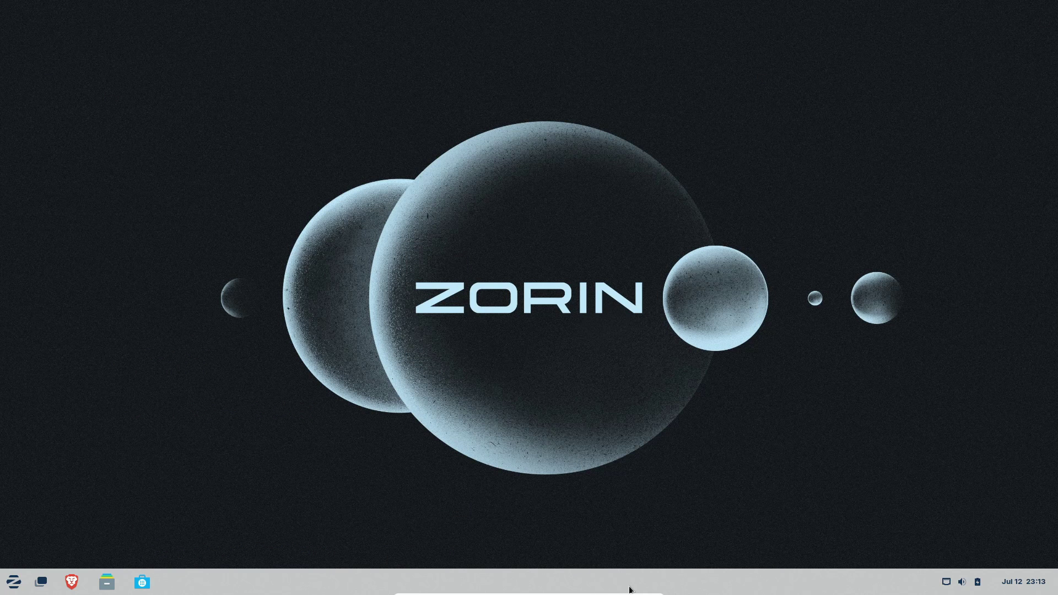
left_click(13, 583)
left_click(203, 485)
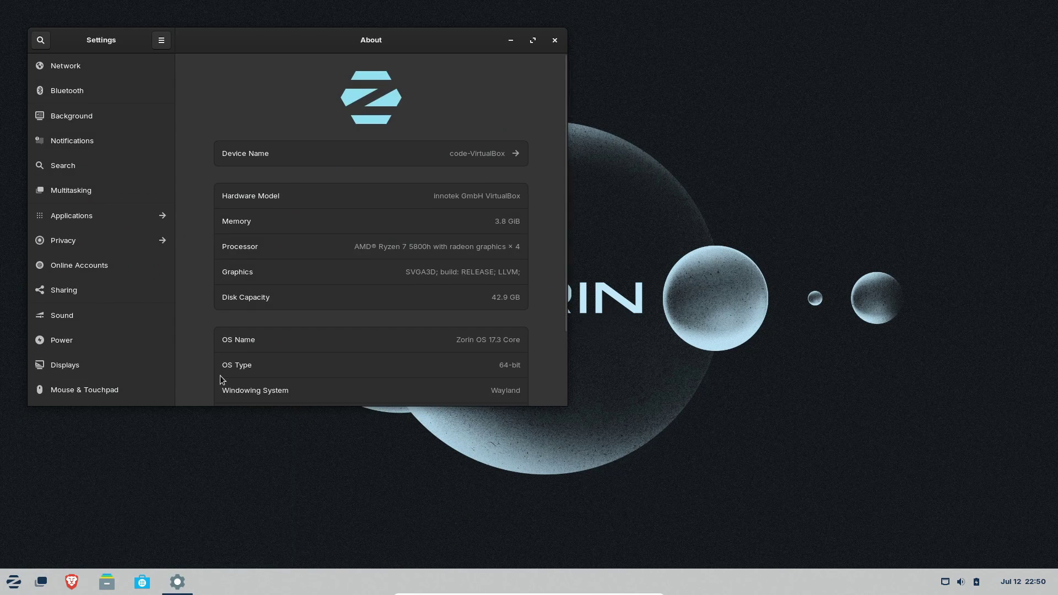
scroll(246, 286, "down", 3)
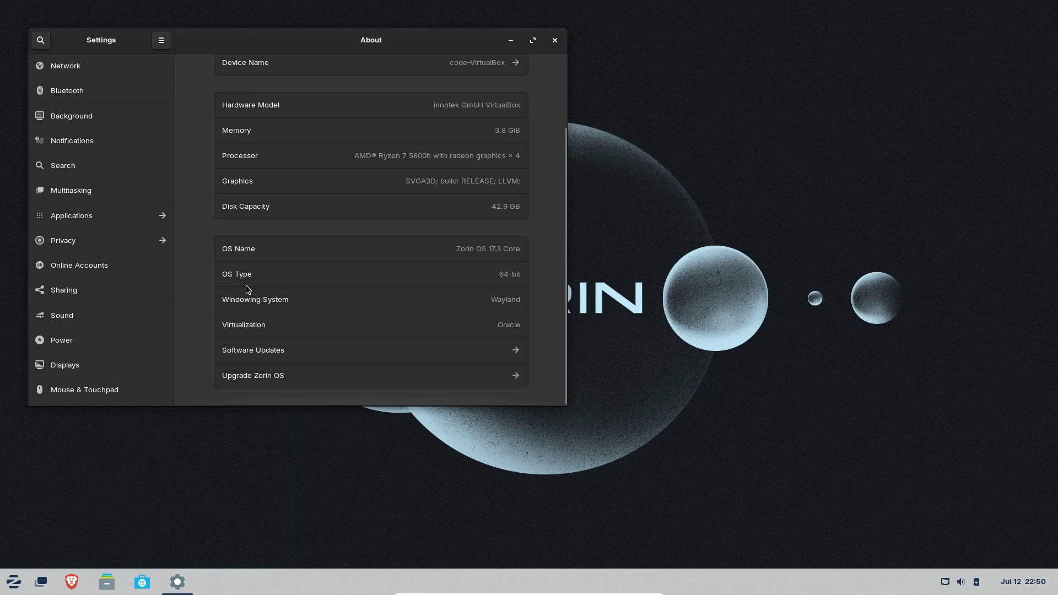
- Start a software update check, cancel it, and close Settings
left_click(315, 355)
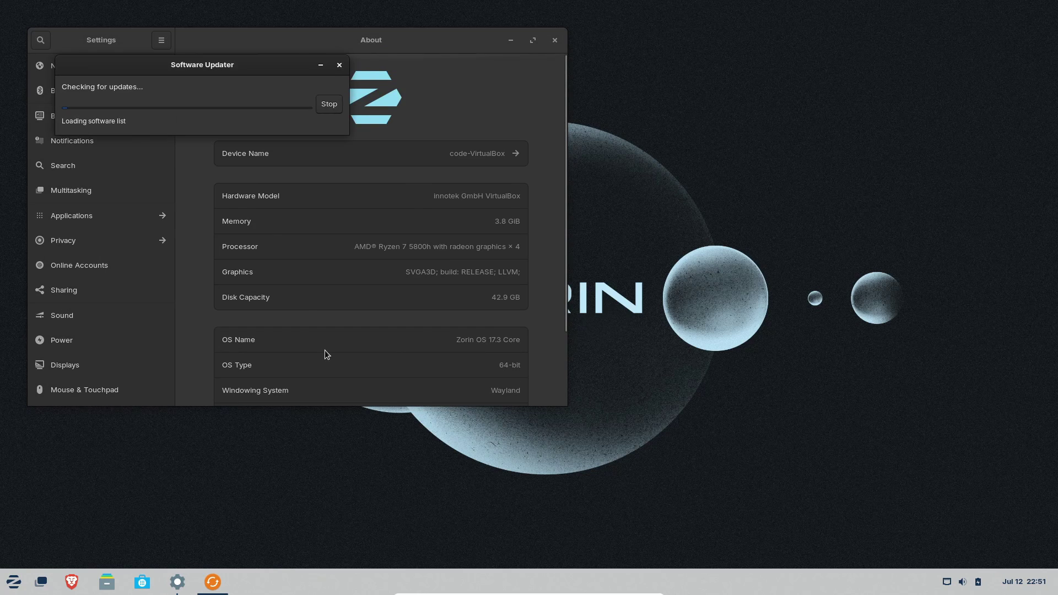
left_click(326, 110)
left_click(339, 65)
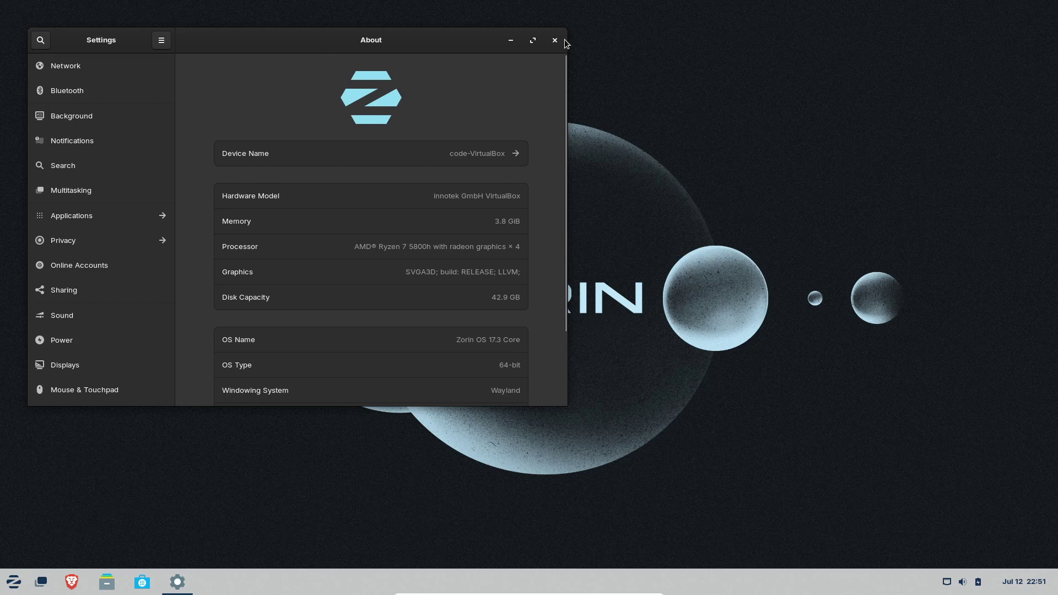
left_click(555, 40)
- Run neofetch in Terminal, select its Shell-to-DE lines, then close Terminal
left_click(13, 582)
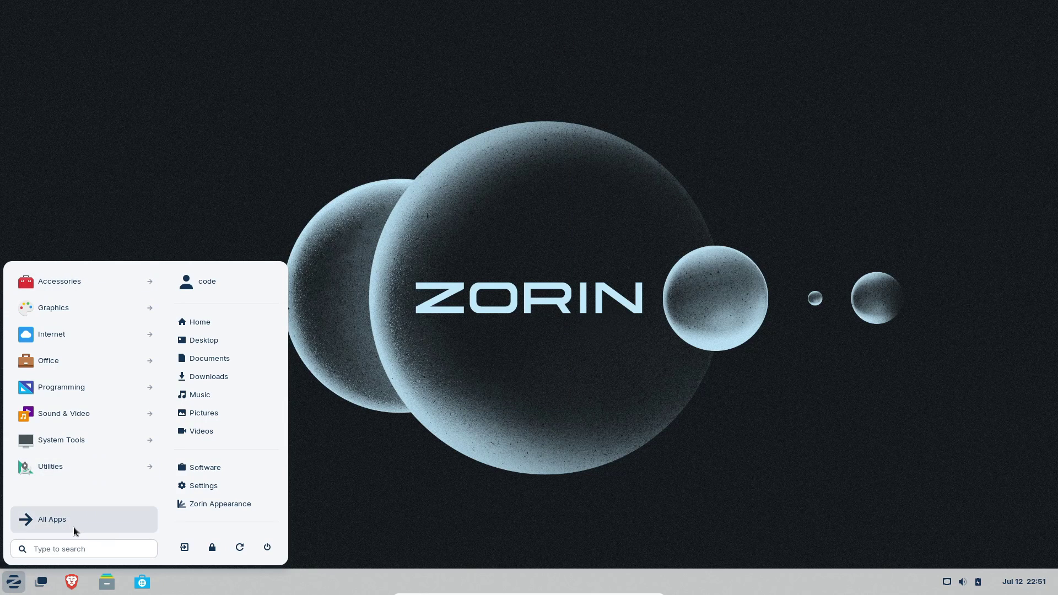
left_click(72, 545)
type("termi")
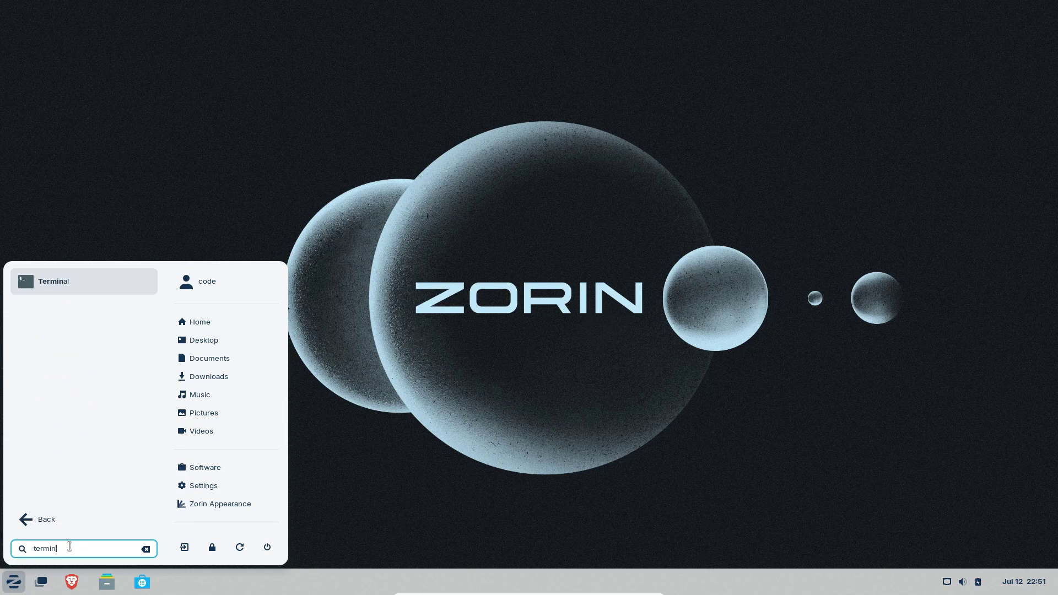
type("n")
key("Return")
type("neofet")
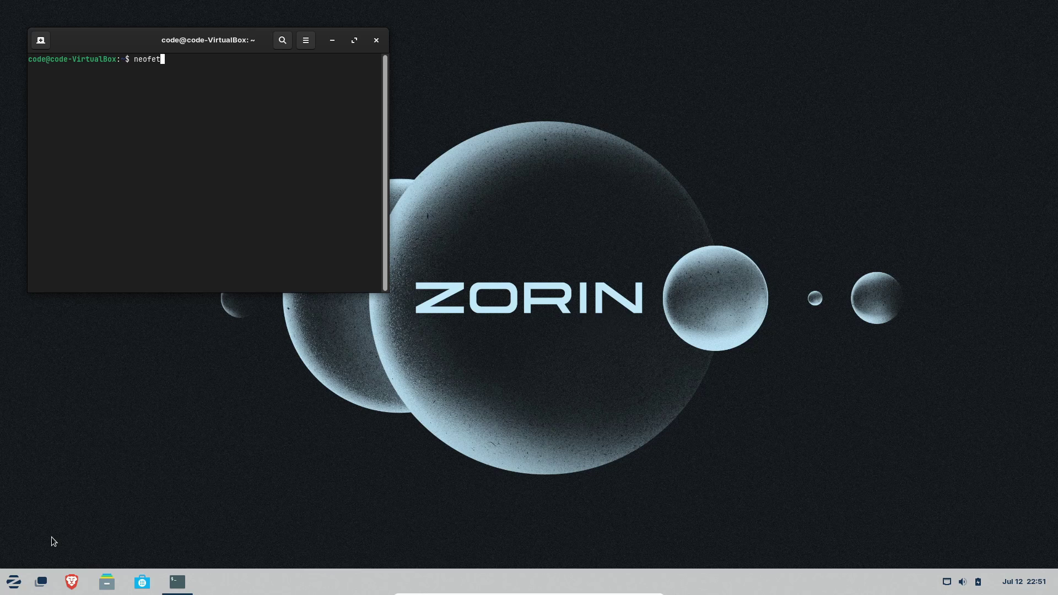
type("ch")
key("Return")
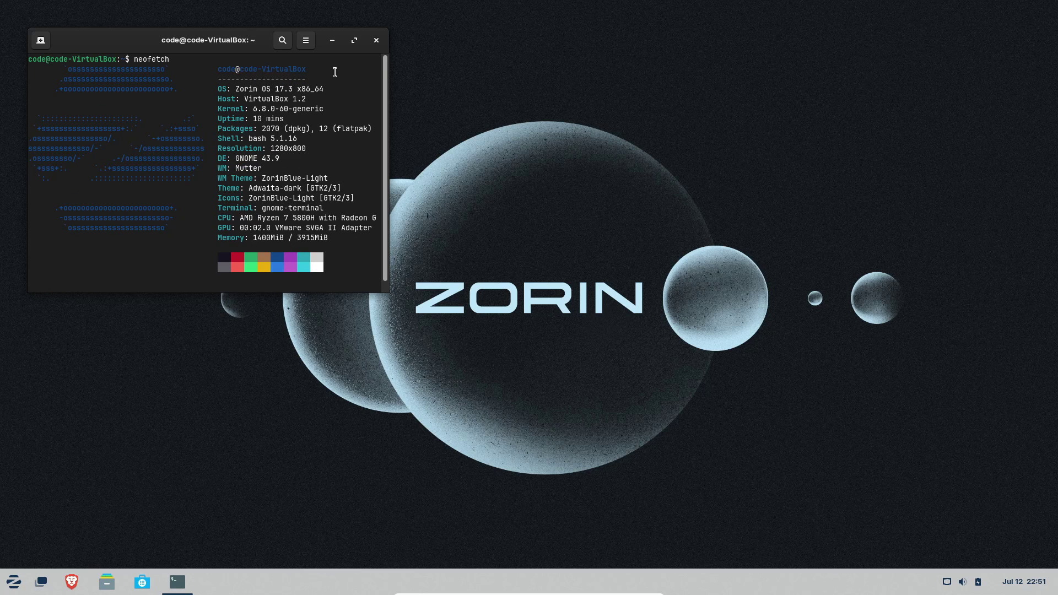
left_click_drag(227, 139, 227, 158)
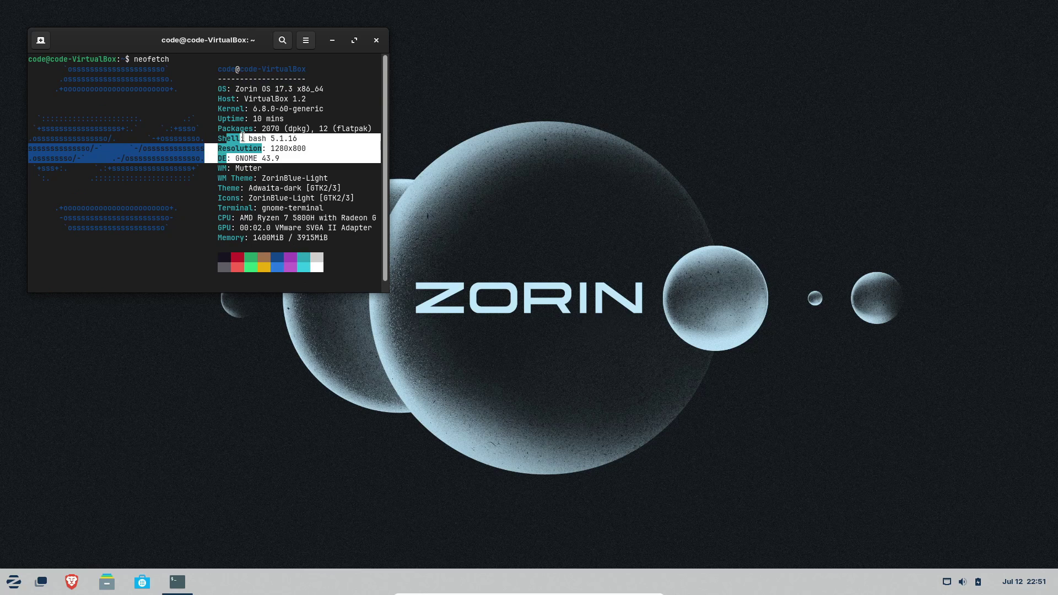
left_click(377, 40)
- Look at the quick settings panel, calendar popup and workspace overview
left_click(949, 580)
left_click(1014, 589)
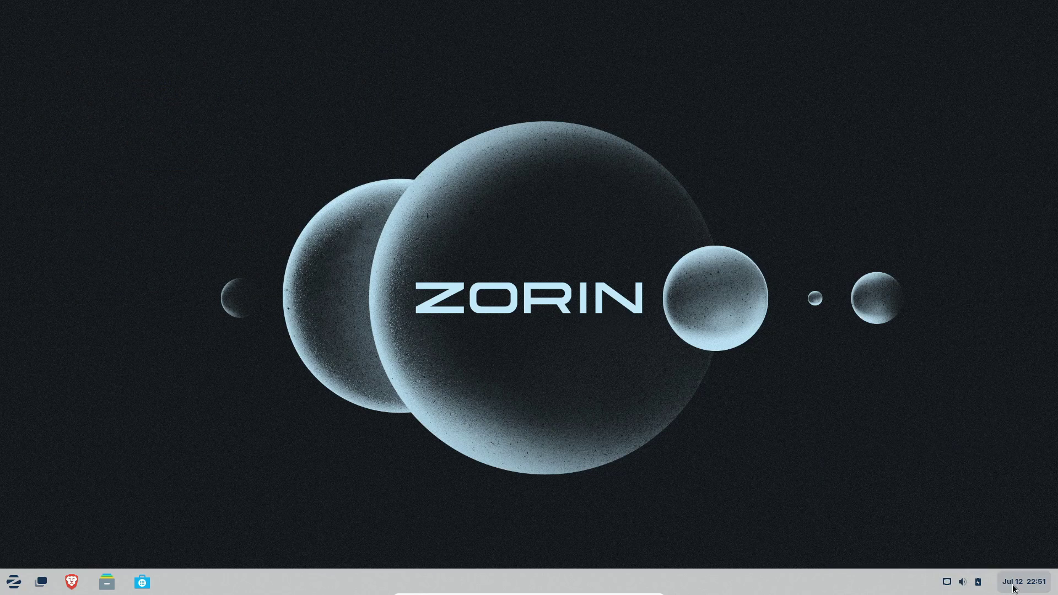
left_click(1015, 586)
left_click(988, 584)
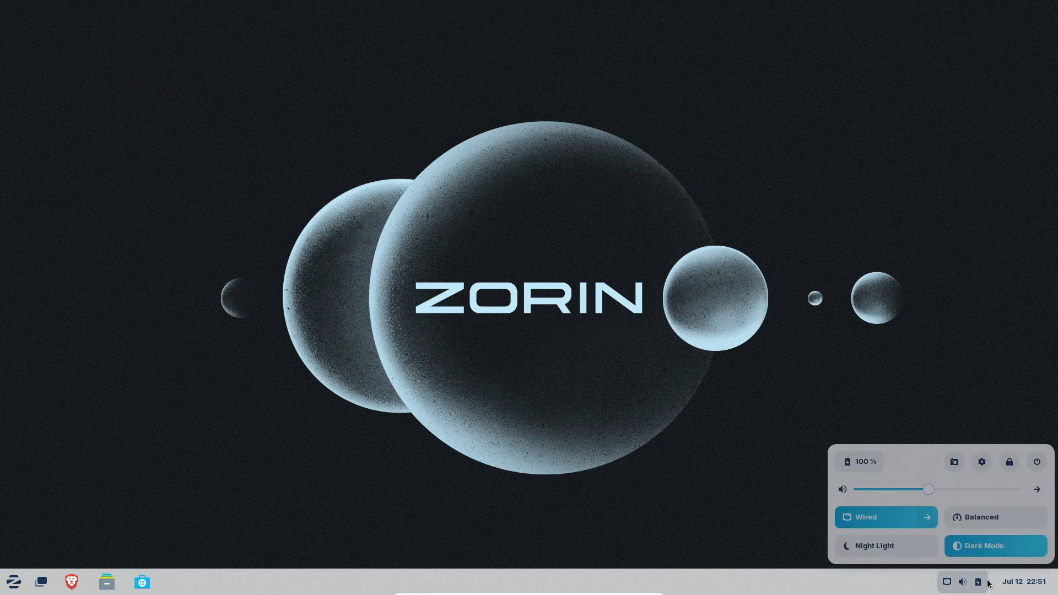
left_click(41, 581)
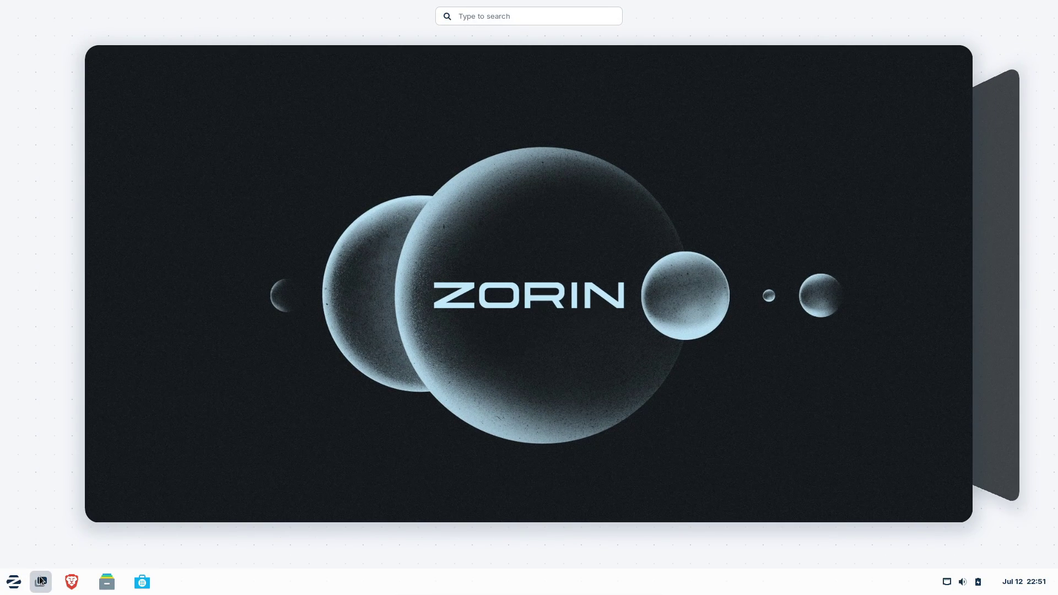
left_click(223, 459)
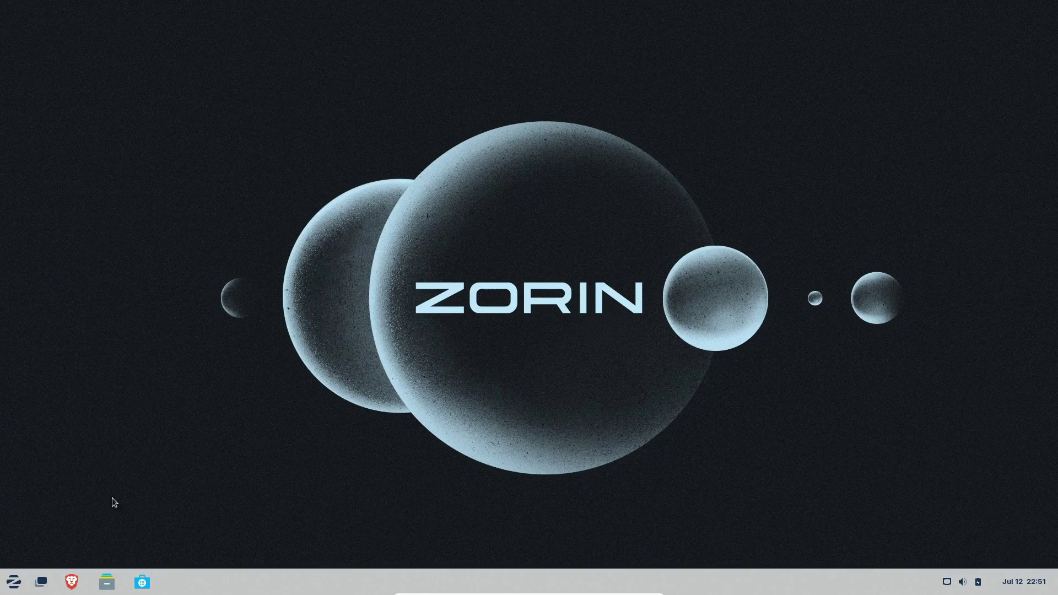
- Browse the Accessories, Graphics and Internet categories in the Zorin menu
left_click(13, 583)
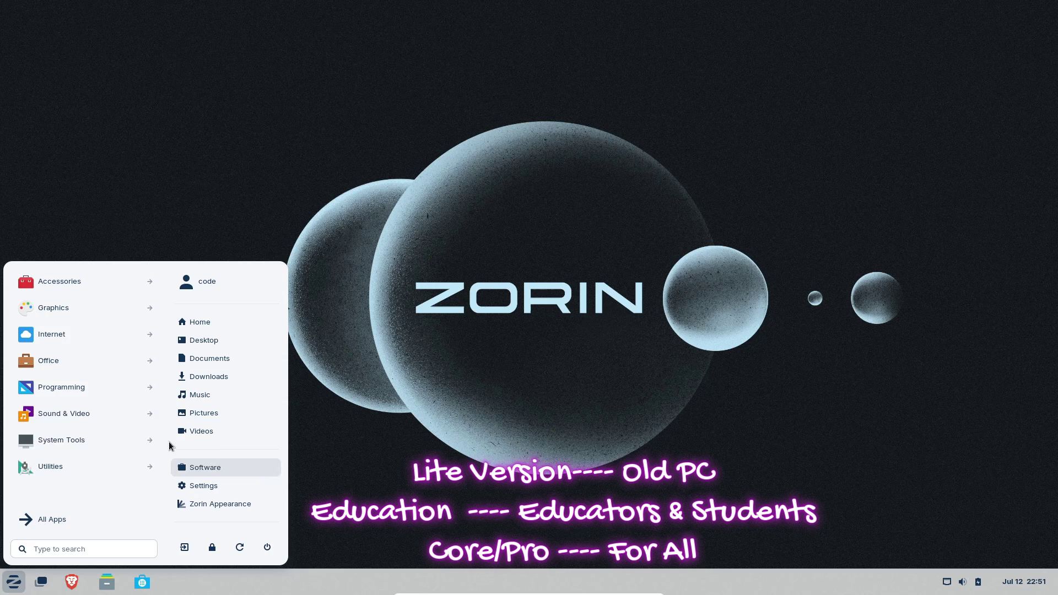
left_click(99, 288)
left_click(66, 515)
left_click(70, 306)
left_click(46, 517)
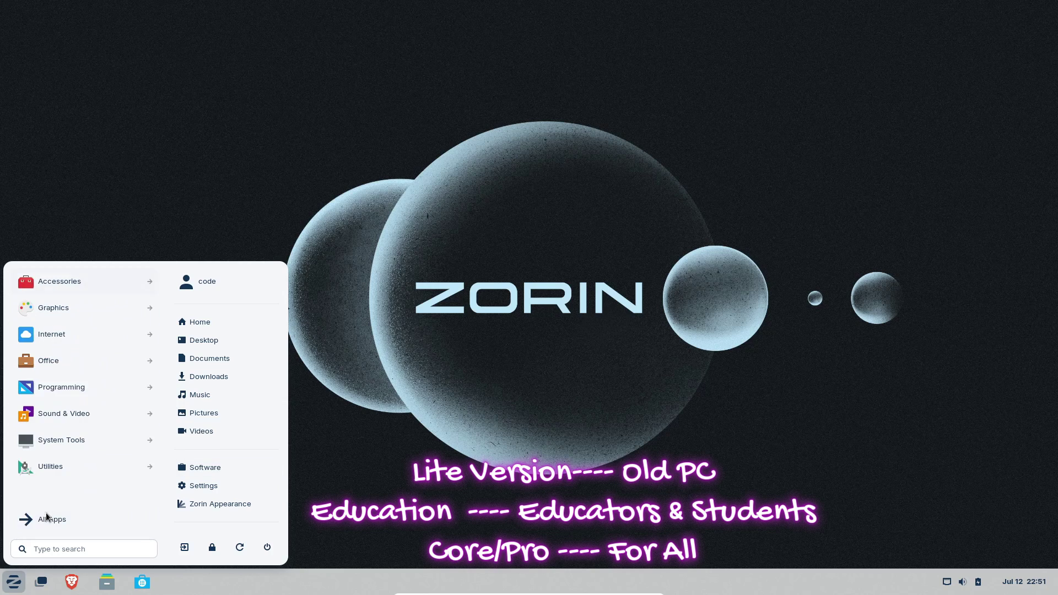
left_click(55, 334)
left_click(60, 519)
- Browse the Office, Programming, System Tools categories and the full app list
left_click(82, 361)
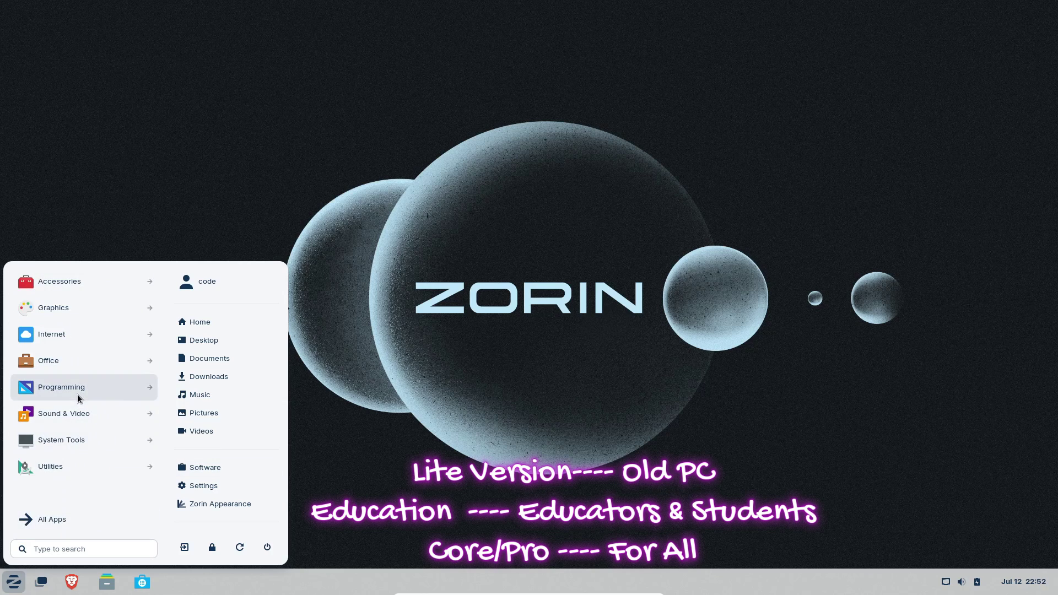
left_click(77, 395)
left_click(71, 510)
left_click(90, 439)
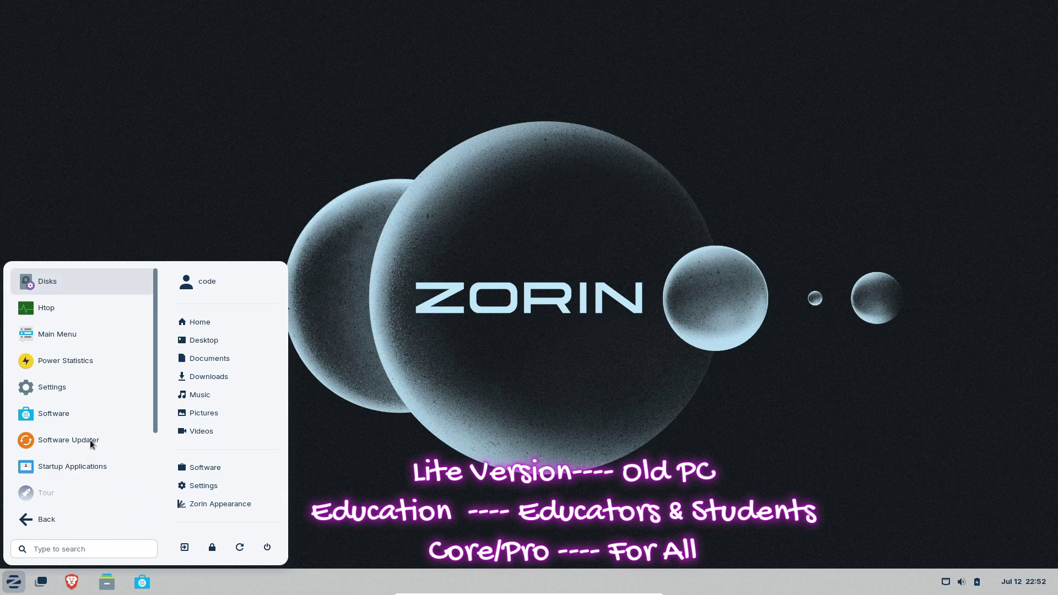
left_click(78, 521)
scroll(88, 452, "down", 3)
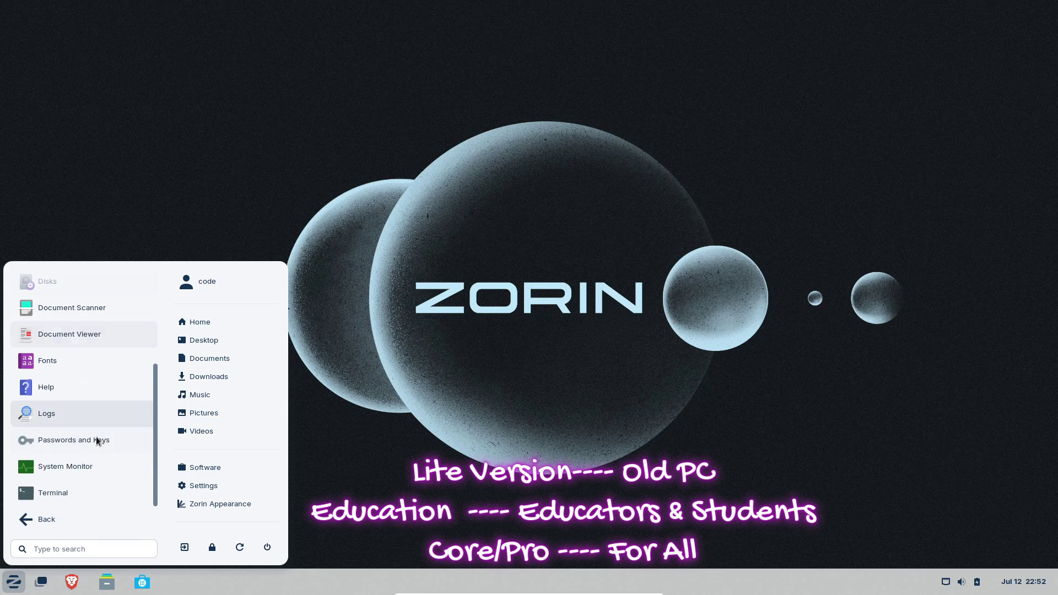
left_click(68, 521)
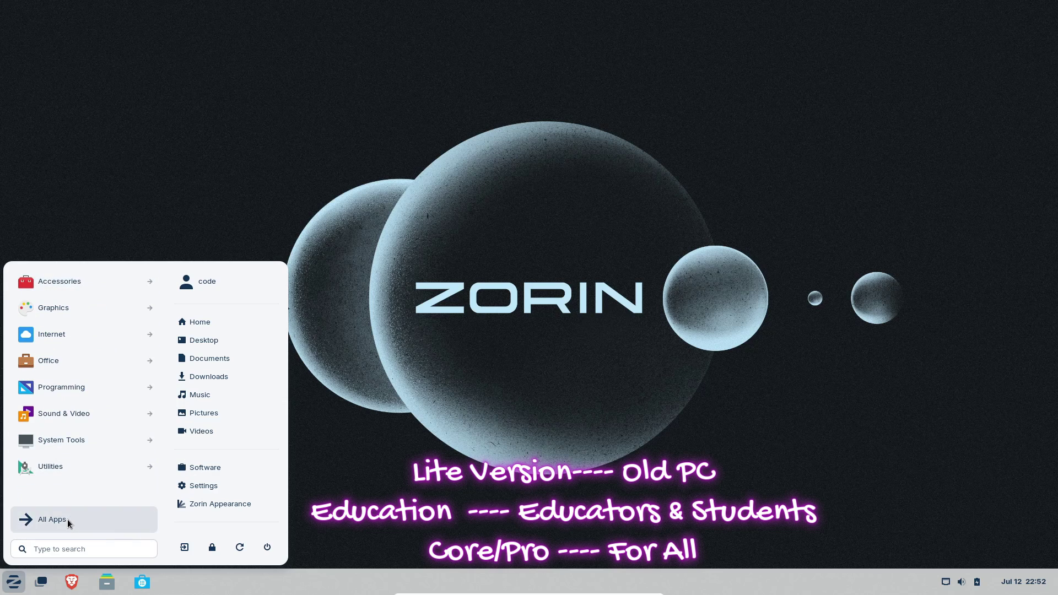